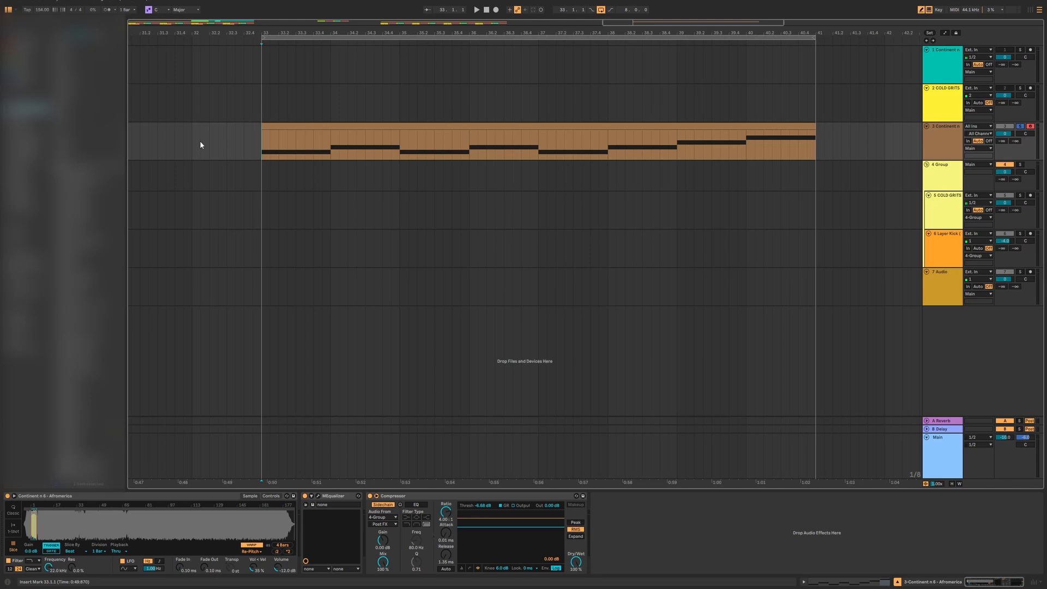
- Move the first two bars of the source COLD GRITS break to bar 33 on the COLD GRITS track inside the drum group
key("space")
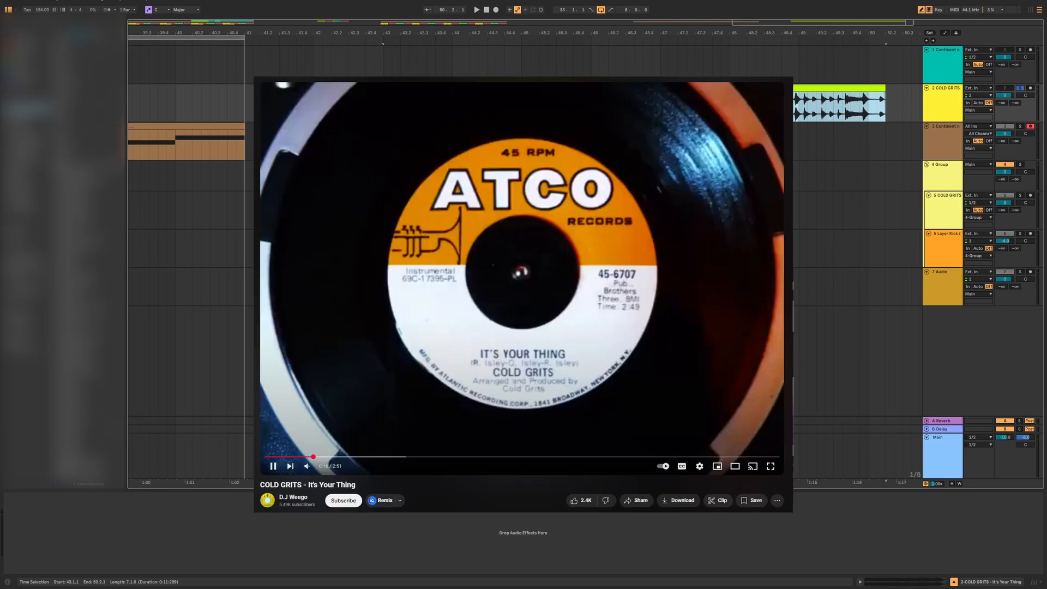
left_click(383, 107)
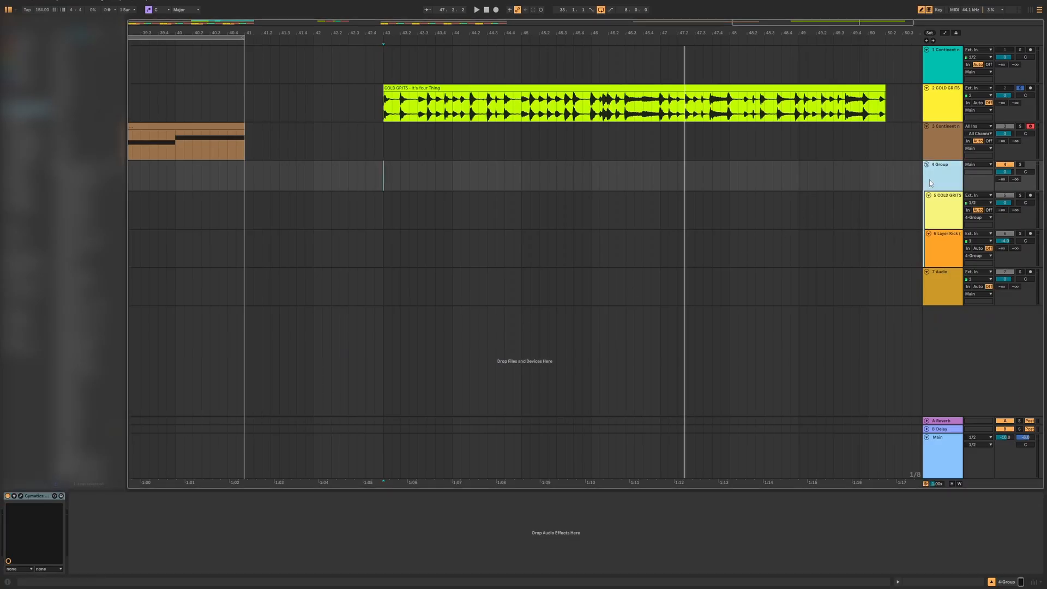
left_click_drag(522, 109, 456, 112)
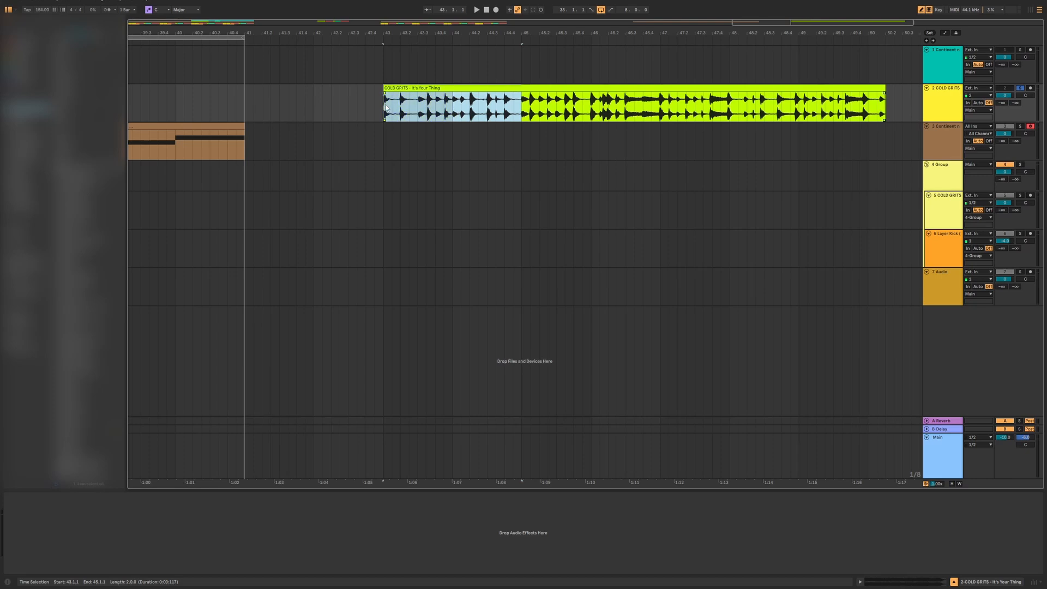
left_click_drag(745, 22, 673, 16)
left_click_drag(789, 89, 270, 197)
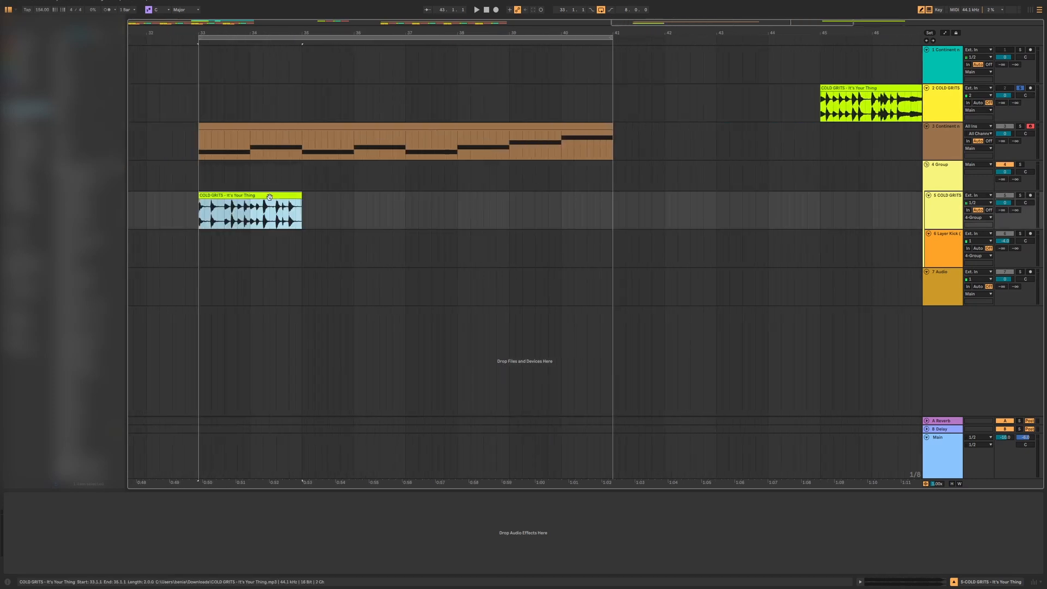
- Duplicate the two-bar break three times up to bar 41 and play it with the melodic loop
key("ctrl+d")
key("ctrl+d")
key("ctrl+d")
key("space")
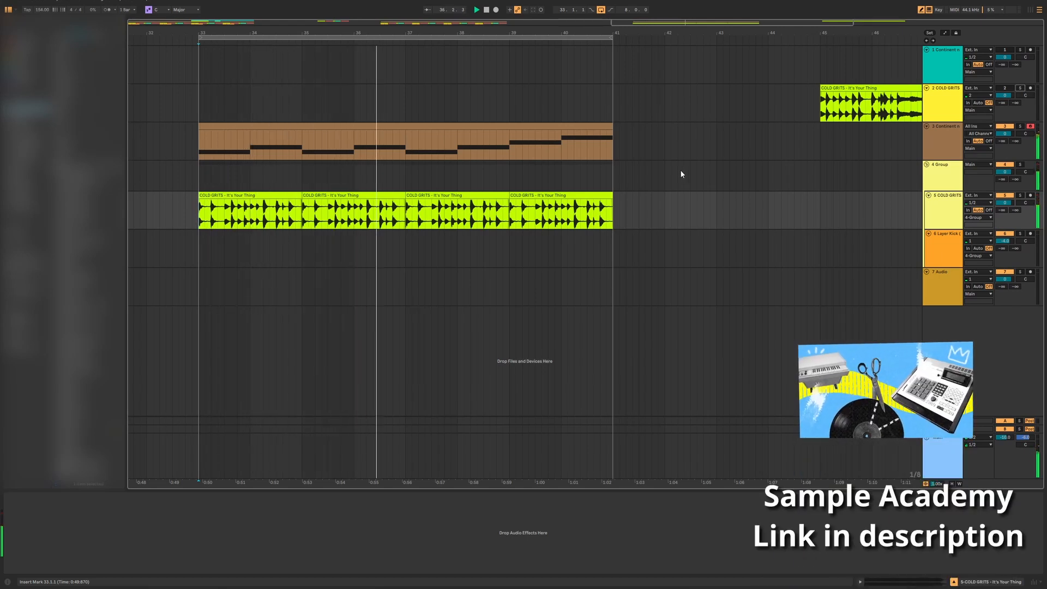
key("space")
key("space")
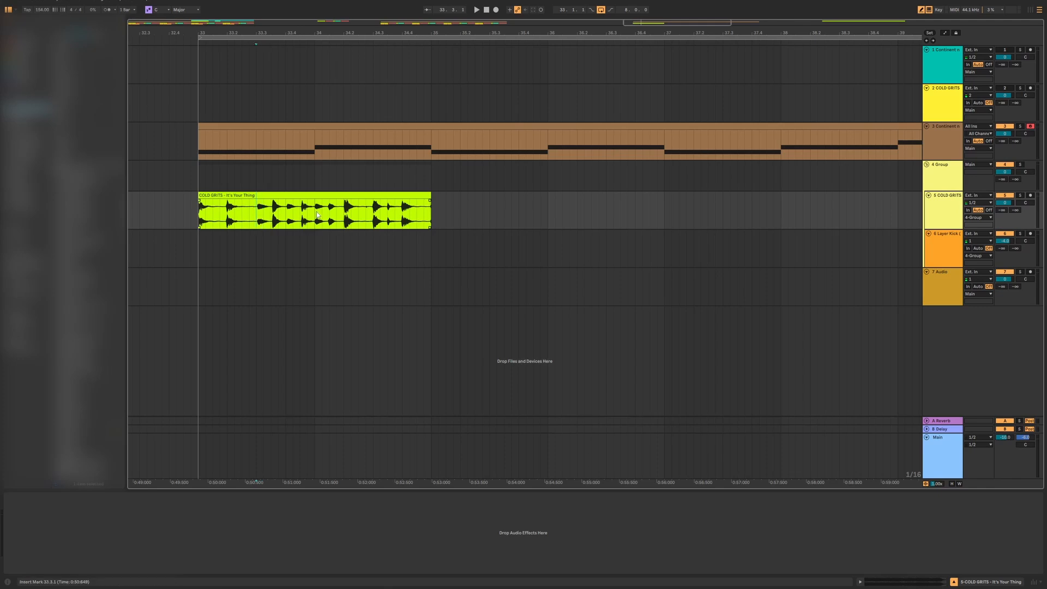
- Split the drum slice from 33.3 to 34.1 out of the two-bar break and colour it red
left_click(315, 213, "shift")
right_click(303, 199)
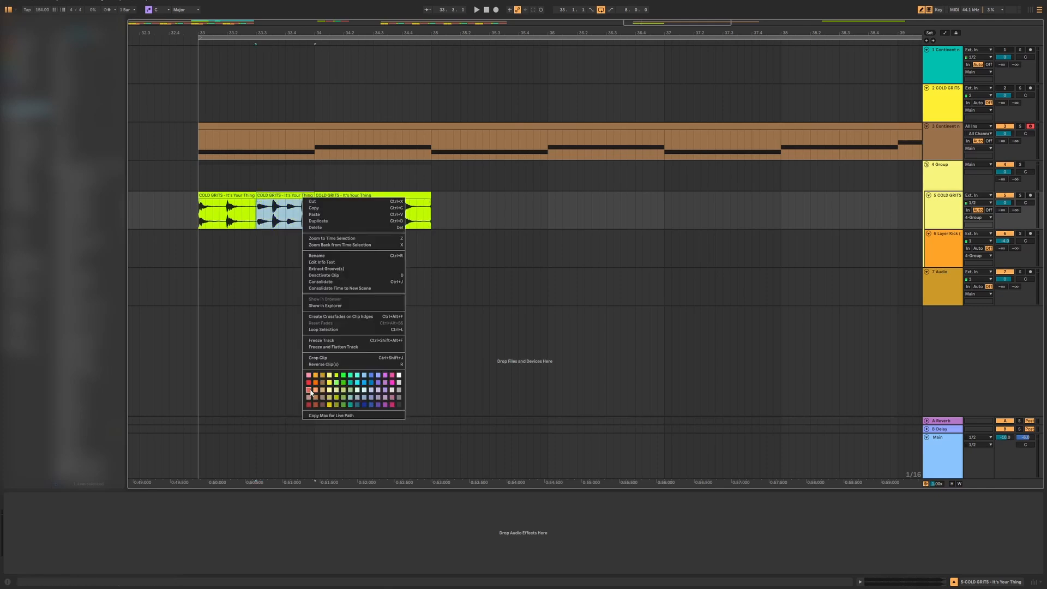
left_click(308, 390)
- Colour the last one and a half beats of bar 34 turquoise and move that slice to half a beat into the bar
left_click_drag(386, 214, 350, 195)
right_click(409, 199)
left_click(456, 379)
left_click(511, 210)
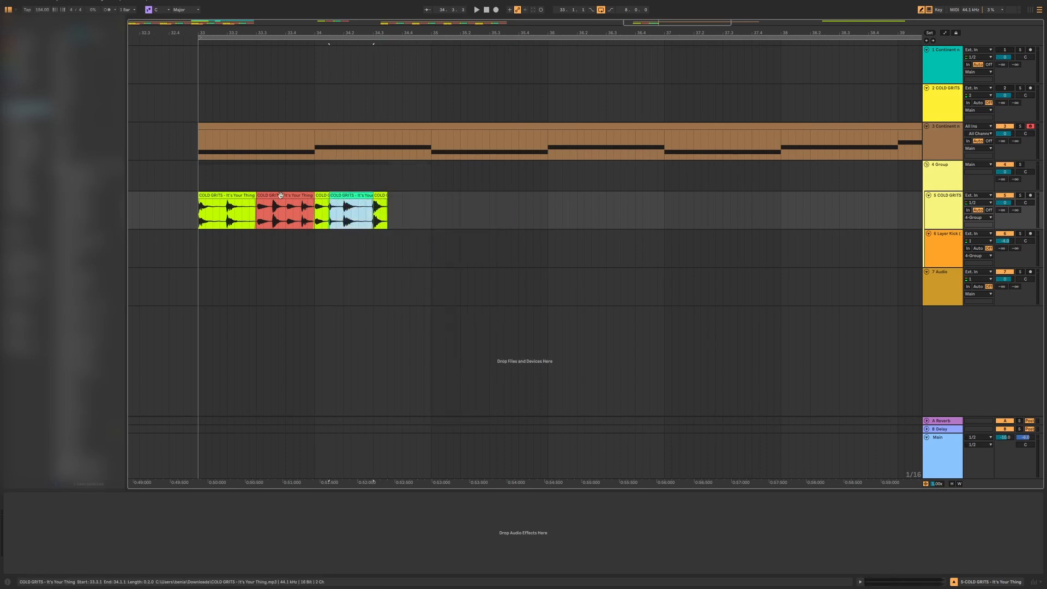
- Copy the red half-bar slice to 34.3 and duplicate the rearranged two-bar pattern three times up to bar 41
left_click_drag(280, 195, 397, 193)
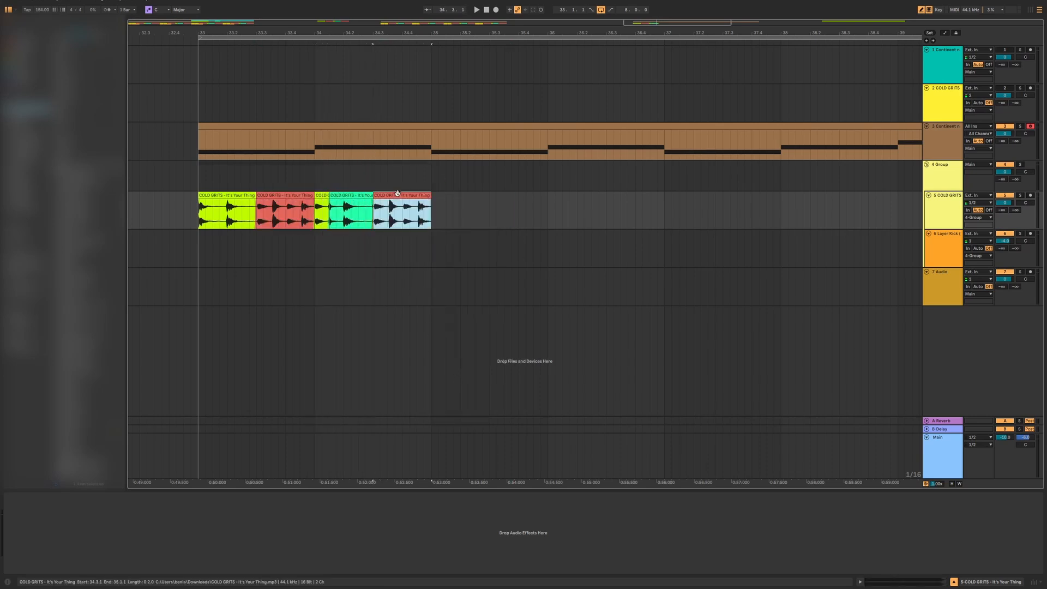
key("ctrl+d")
key("ctrl+d")
key("ctrl+d")
key("minus")
key("minus")
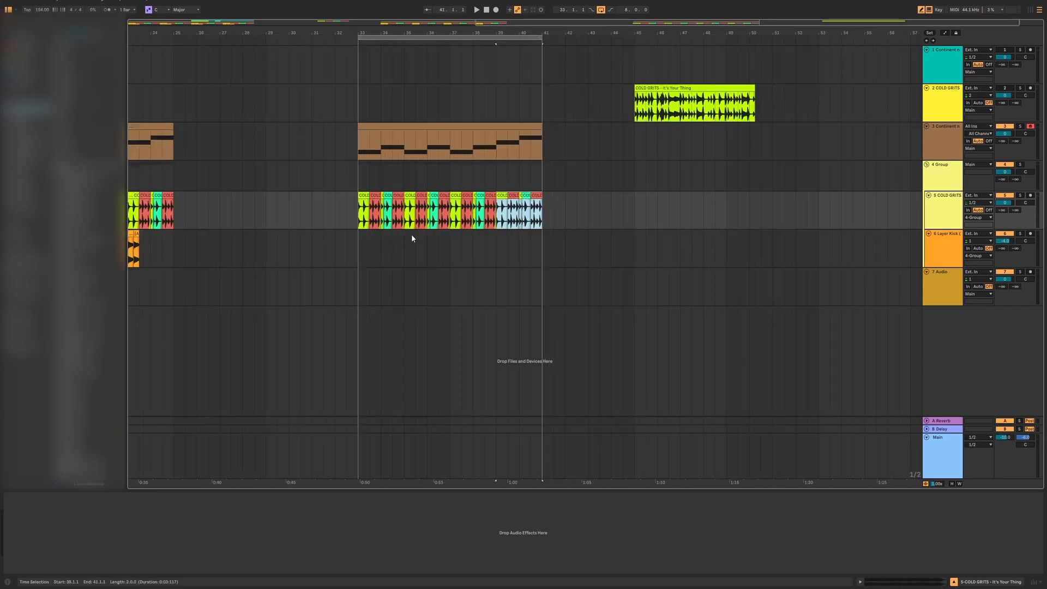
scroll(411, 234, "up", 2)
left_click(287, 218)
key("space")
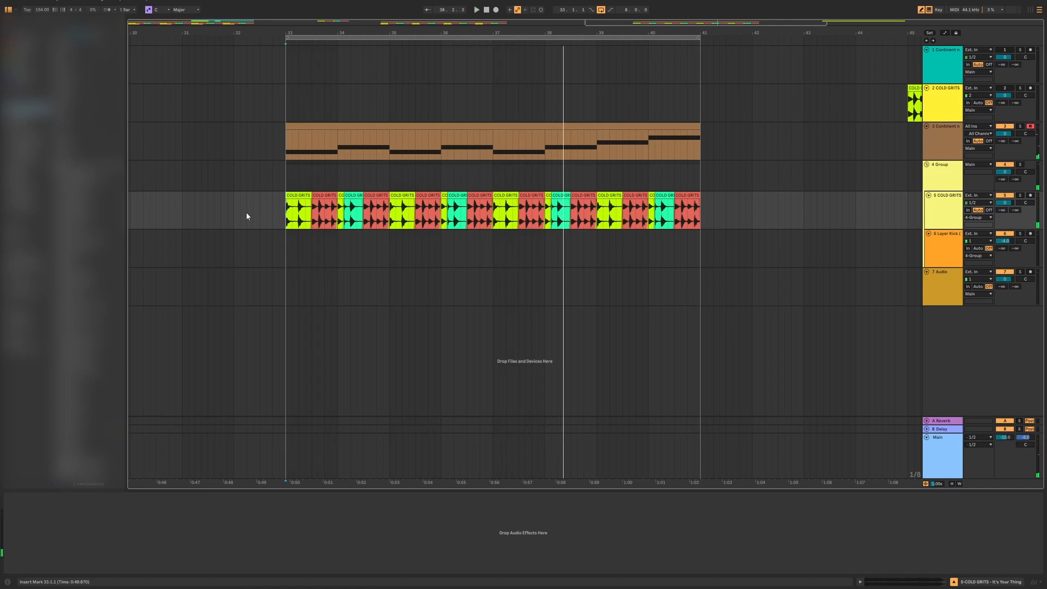
- Paste the kick sample at bar 33 on the Layer Kick track and duplicate it one beat further on
key("w")
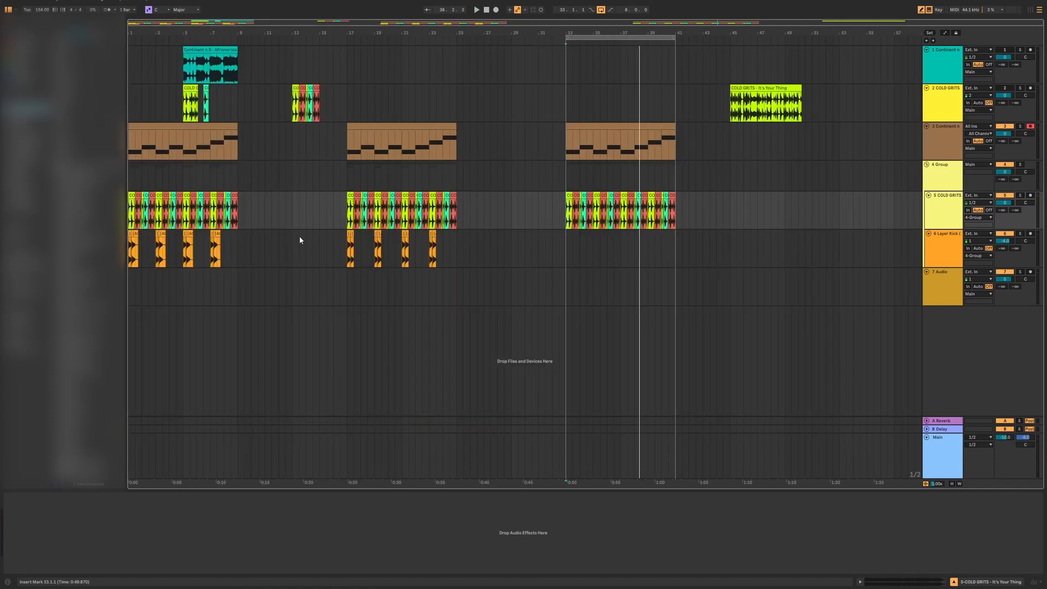
left_click(562, 253)
key("w")
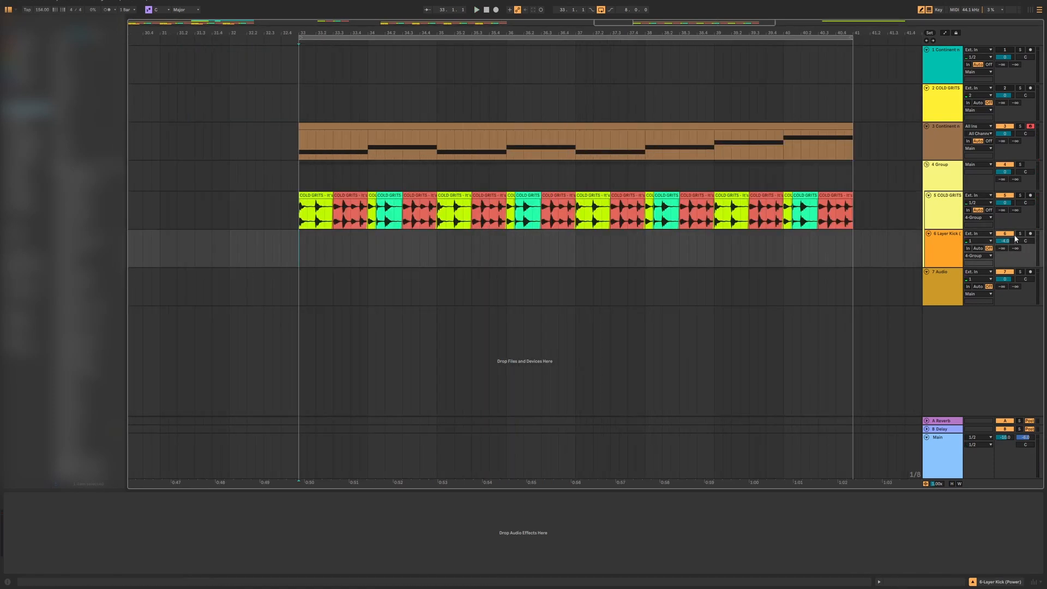
key("ctrl+v")
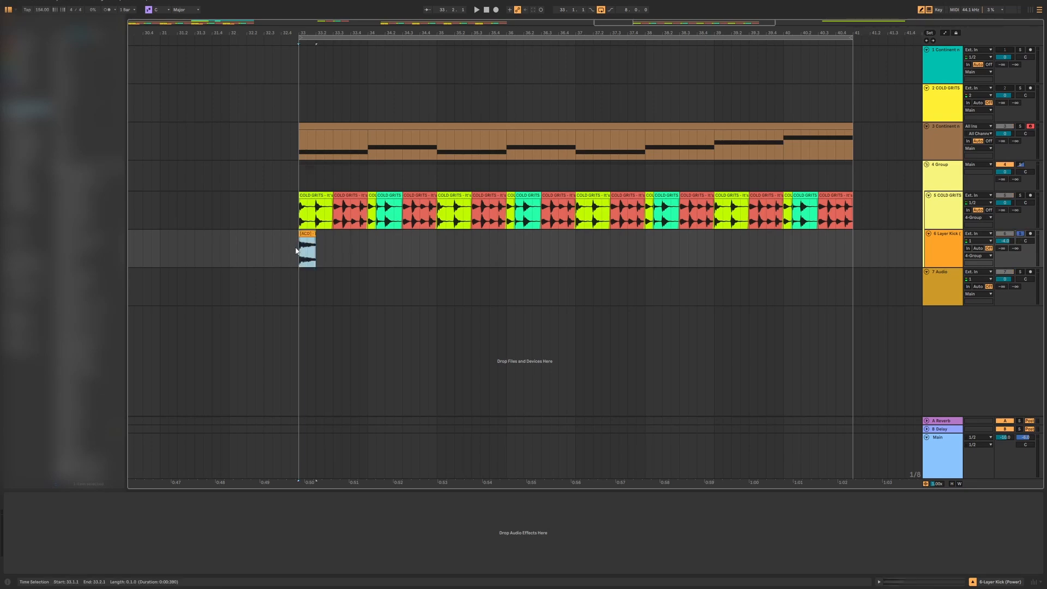
key("space")
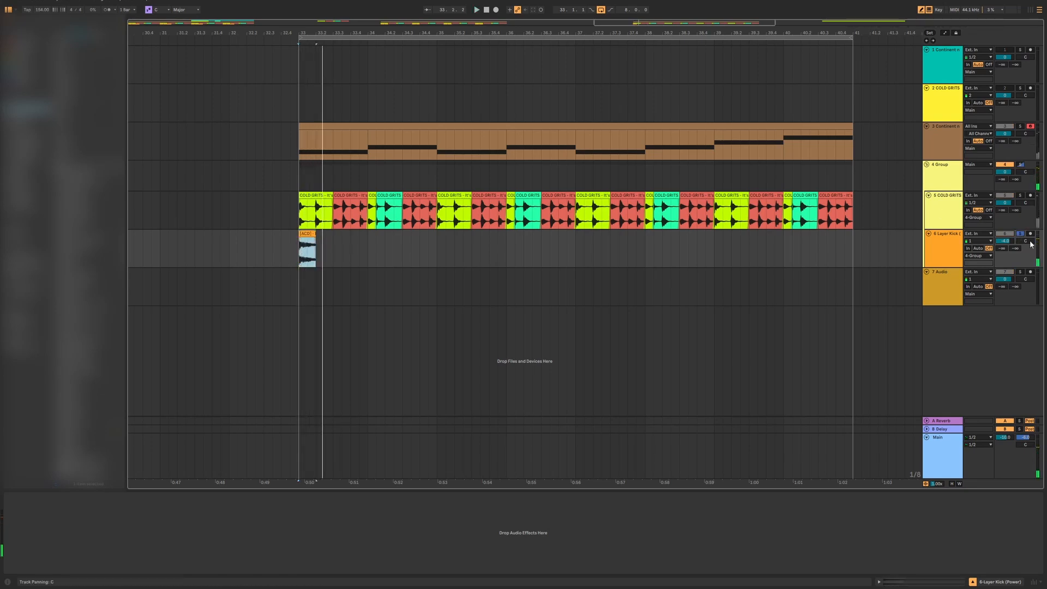
key("ctrl+d")
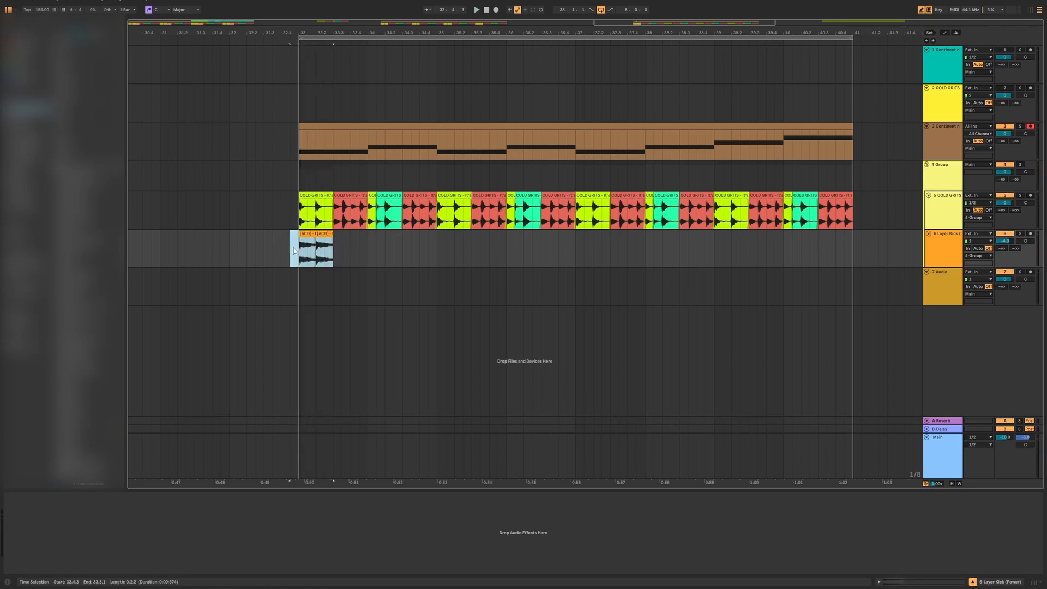
- Duplicate the two-bar span containing both layered kicks three times up to bar 41
left_click_drag(300, 256, 437, 255)
key("ctrl+d")
key("ctrl+d")
key("ctrl+d")
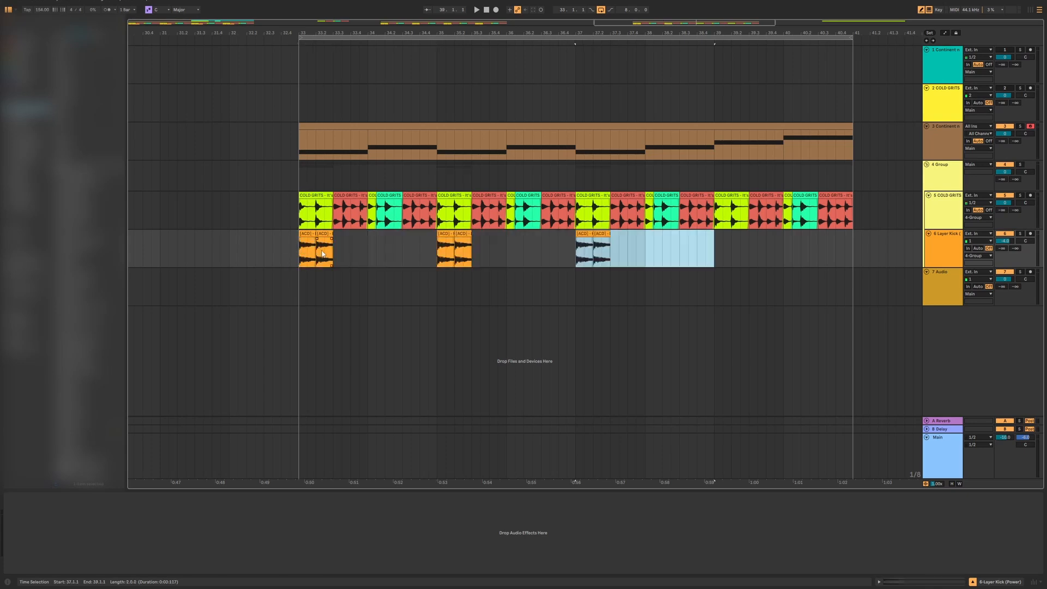
- Check the effect on the drum group and play the loop from bar 33
left_click(943, 182)
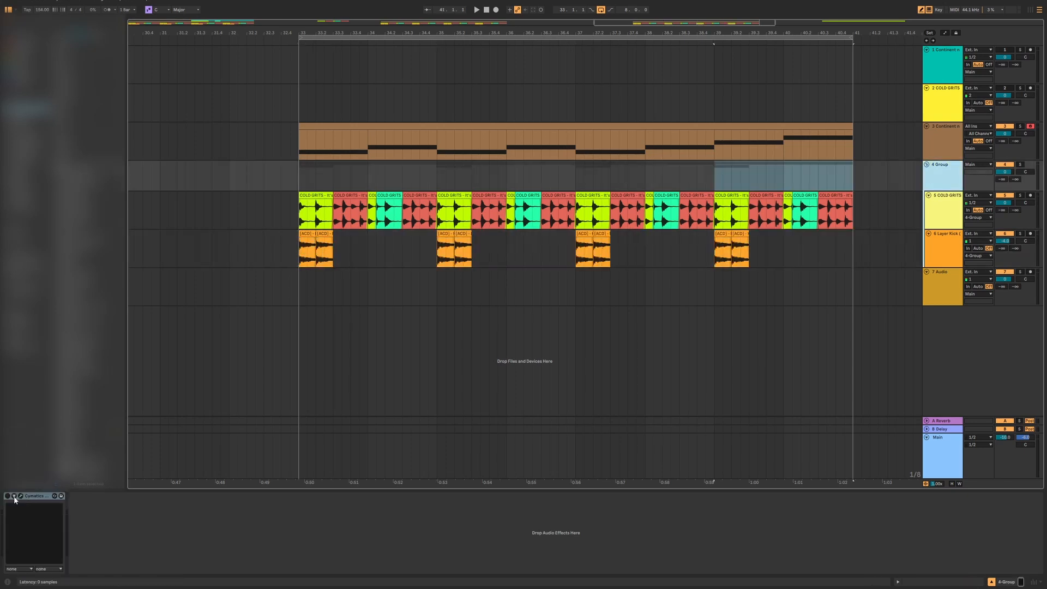
left_click(253, 211)
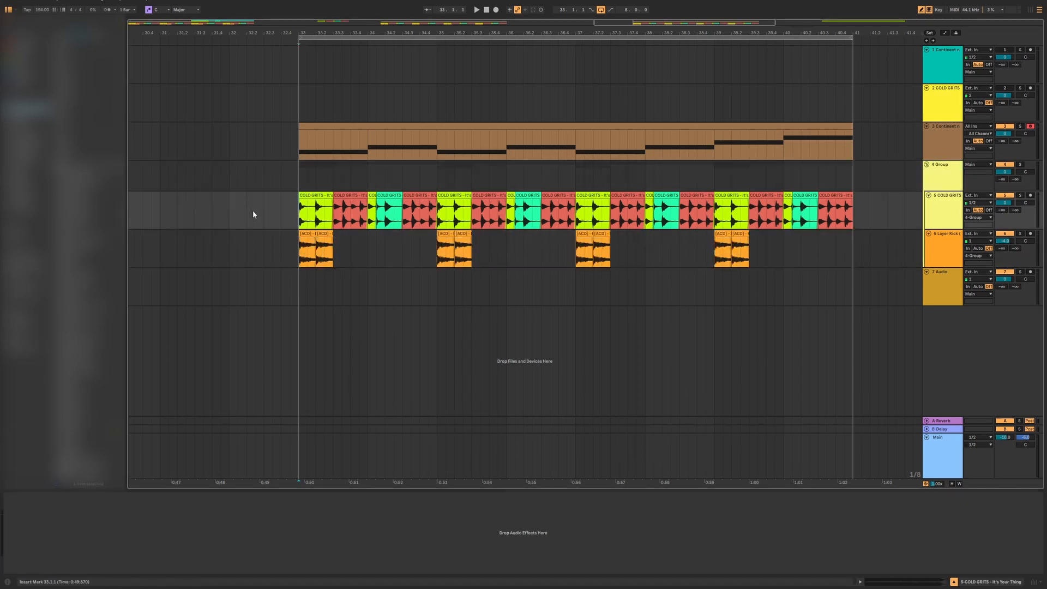
key("space")
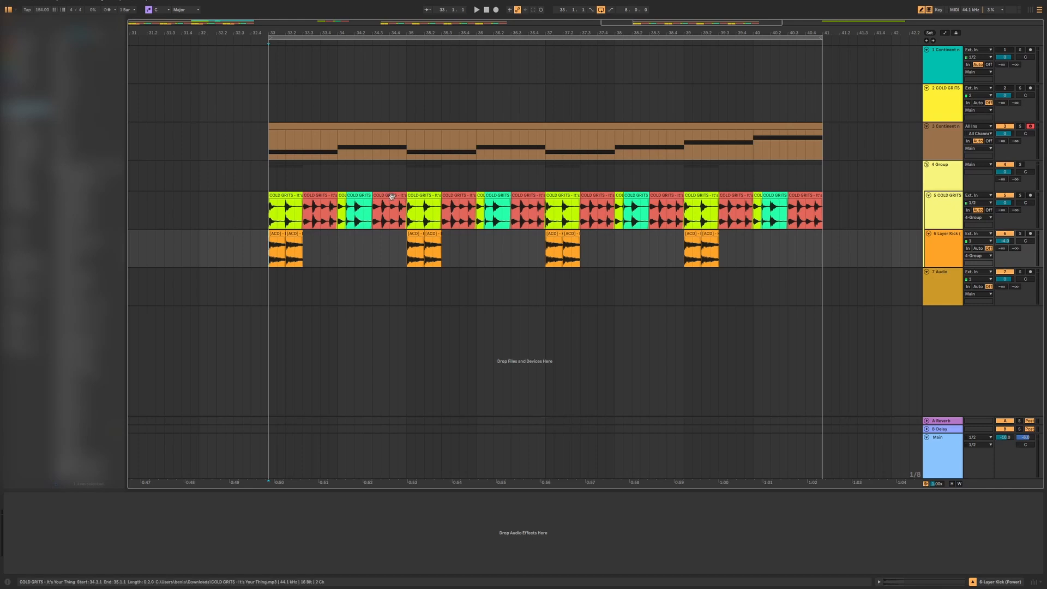
- Copy the half-bar fill at bar 46 of the source COLD GRITS break over the last half bar of the drum pattern at 40.3
key("minus")
key("minus")
scroll(743, 151, "up", 10)
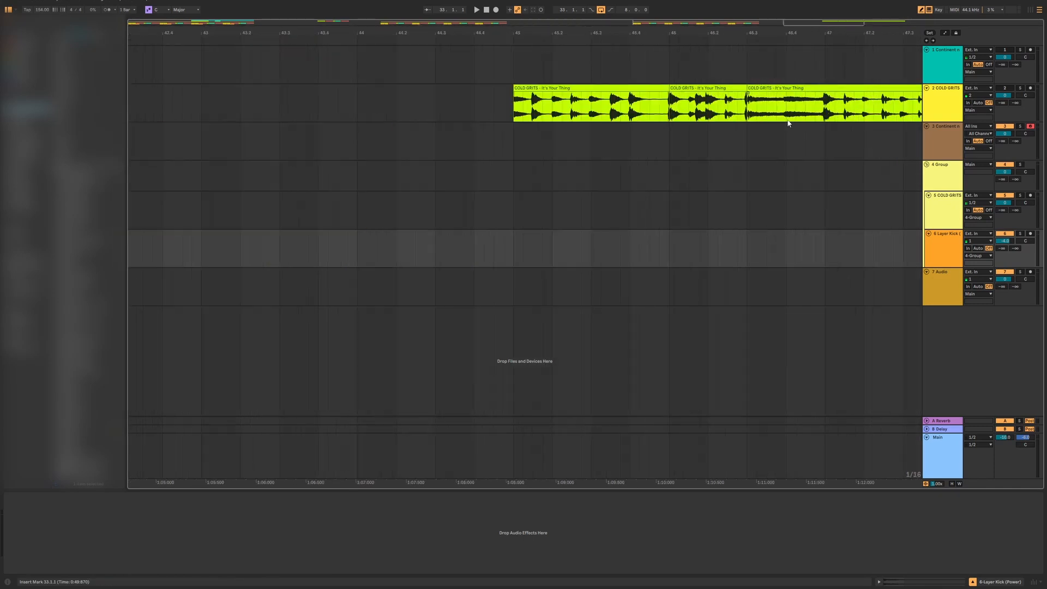
left_click(711, 86)
key("space")
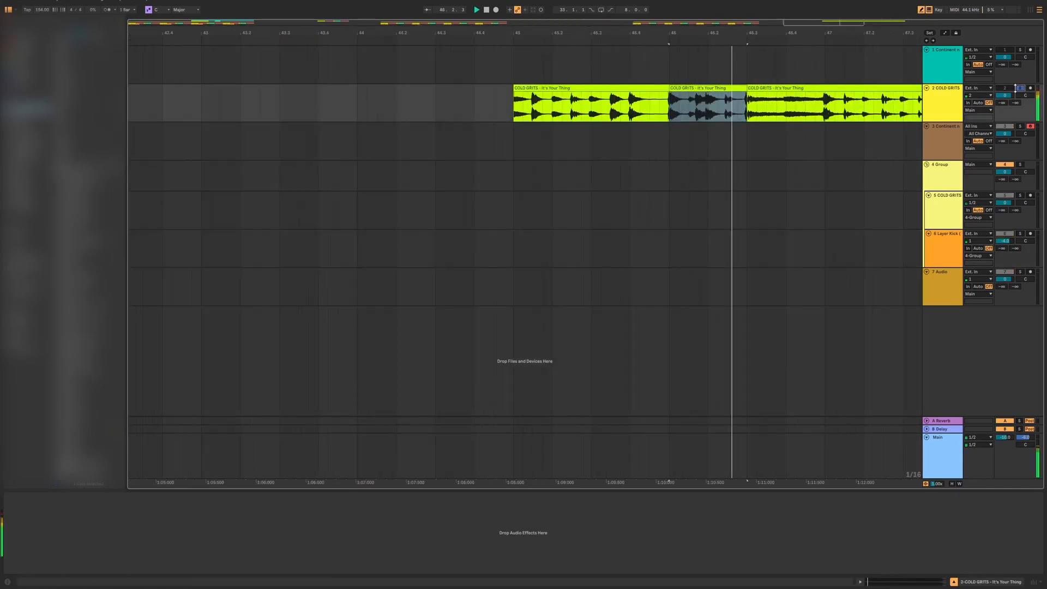
scroll(602, 222, "down", 5)
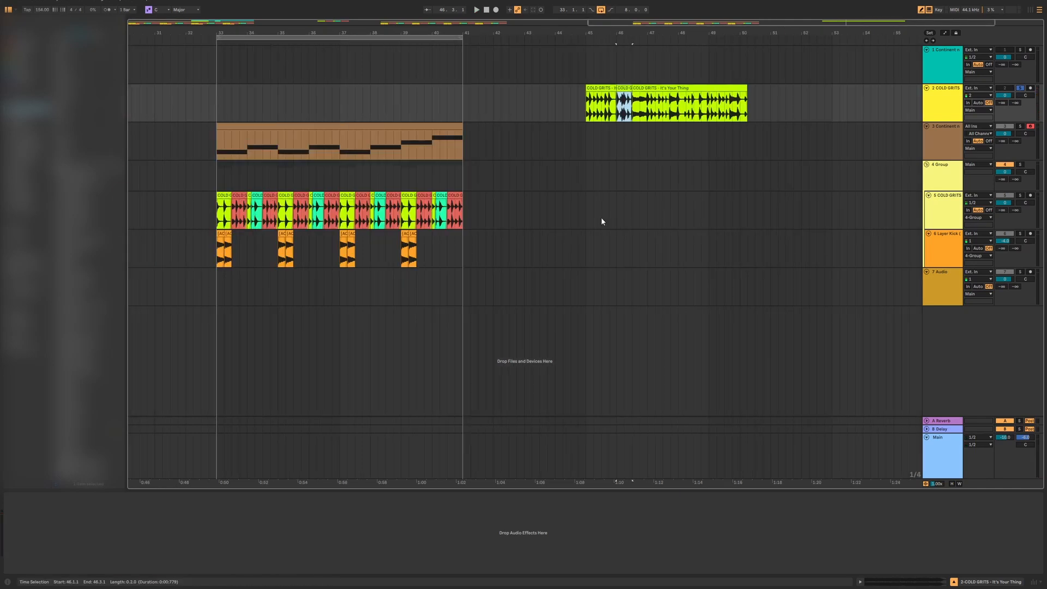
scroll(446, 215, "up", 8)
left_click(446, 216)
key("ctrl+v")
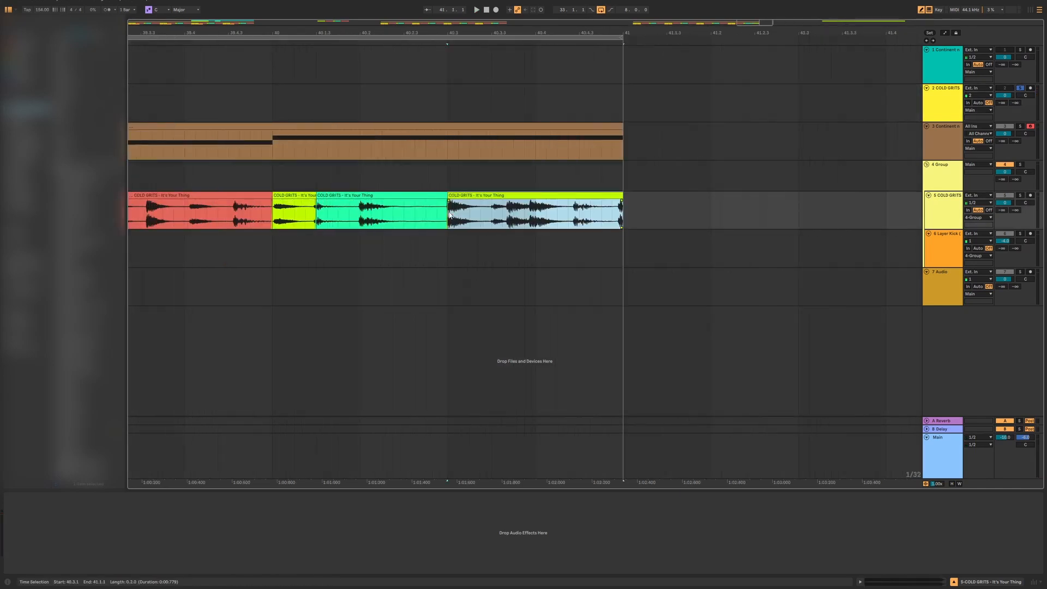
- Colour the pasted drum fill at 40.3 orange and play the full loop
scroll(446, 216, "down", 6)
scroll(725, 238, "up", 2)
right_click(729, 198)
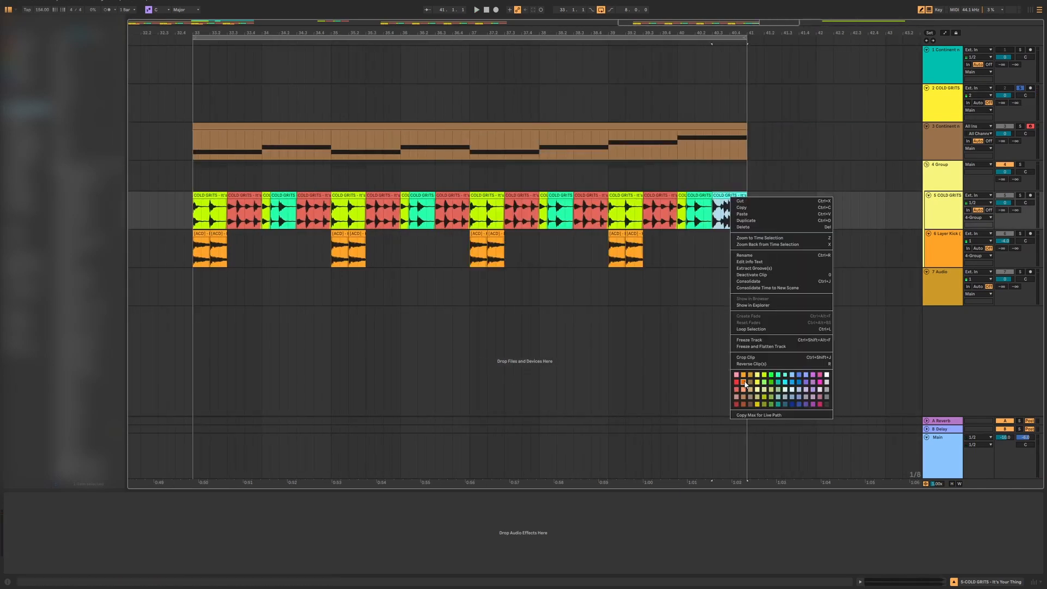
left_click(745, 384)
left_click(451, 174)
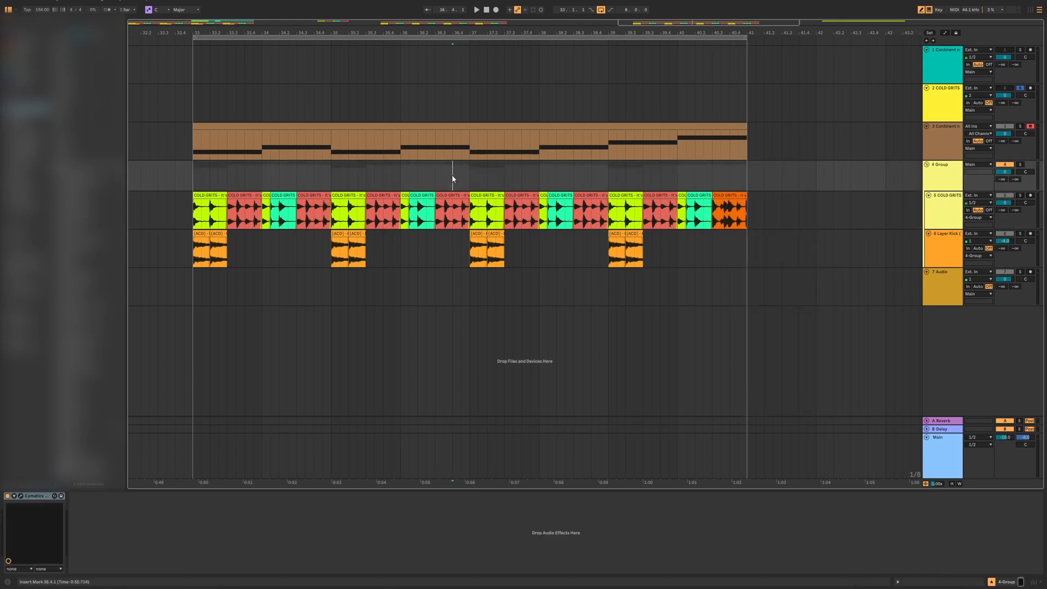
left_click(467, 171)
key("space")
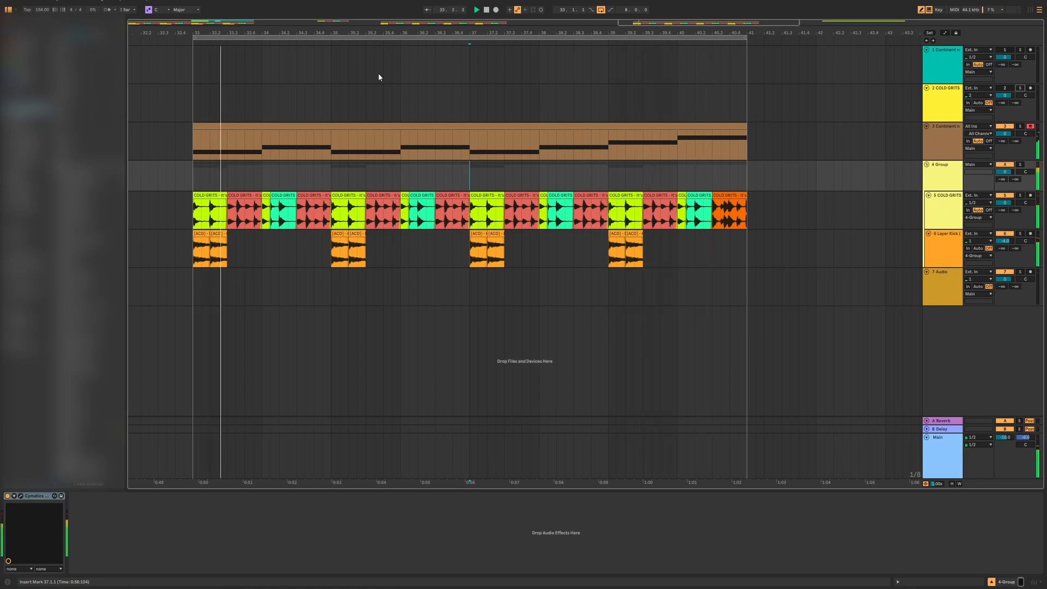
- Open another Live set and play its yellow melodic loop from bar 161
left_click(27, 339)
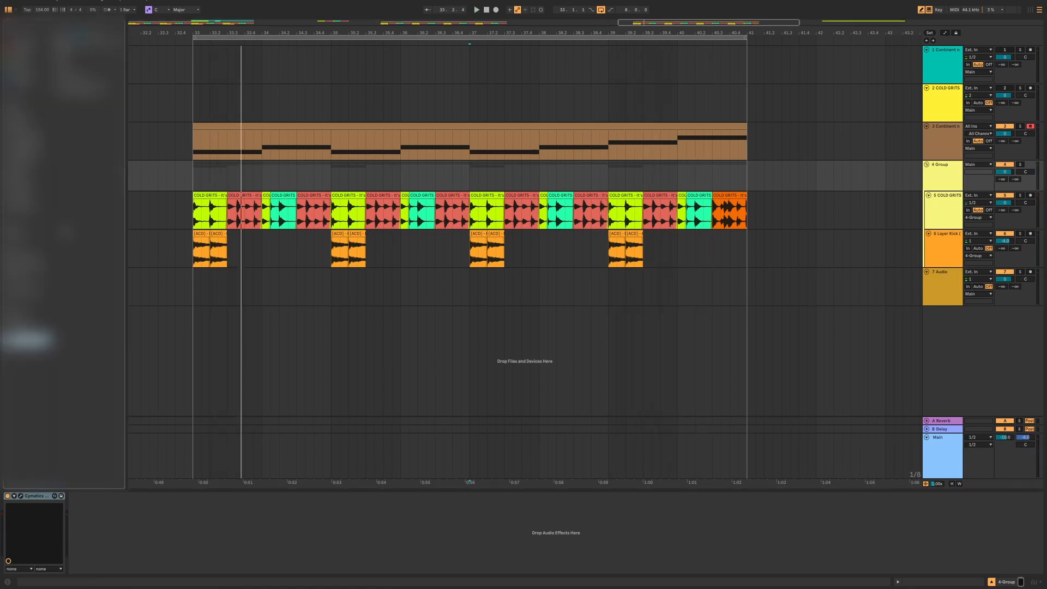
left_click(87, 93)
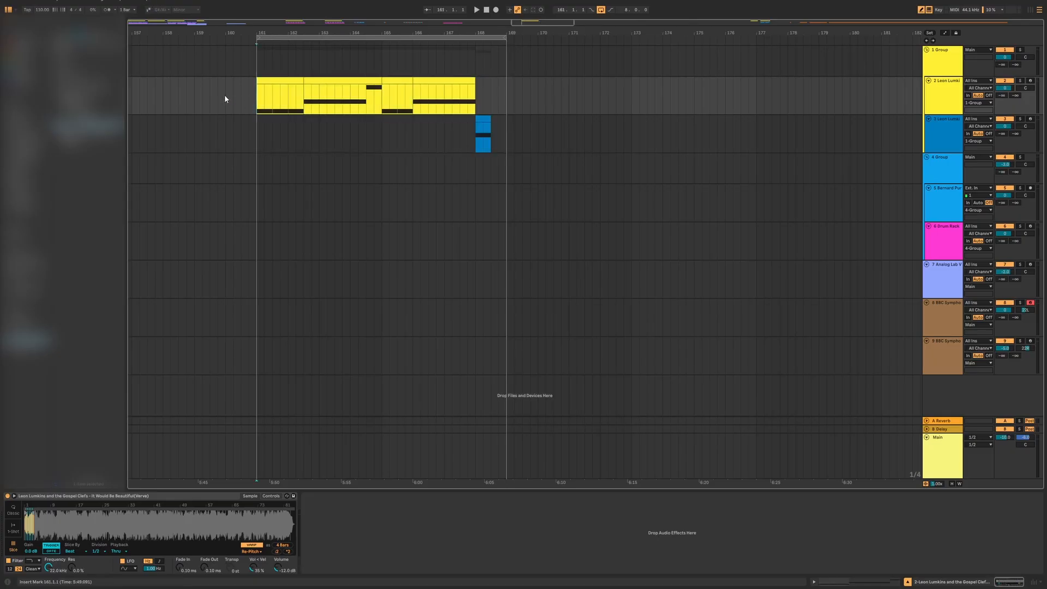
key("space")
scroll(225, 97, "up", 2)
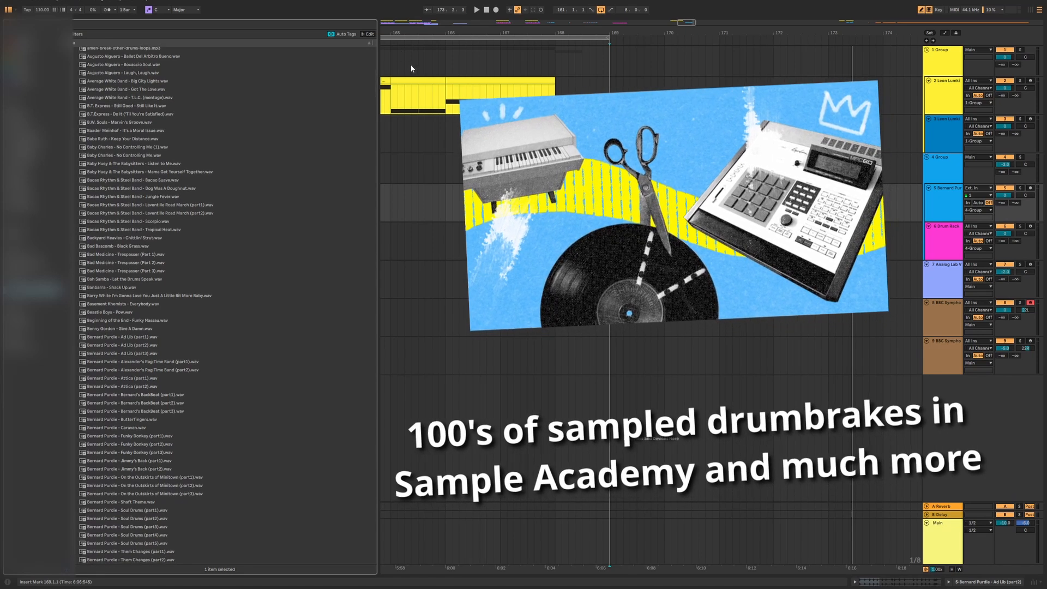
- Enable Warp on the "Bernard Purdie - Ad Lib (part2)" drum break at bar 169, keeping its current timing
left_click_drag(375, 59, 390, 235)
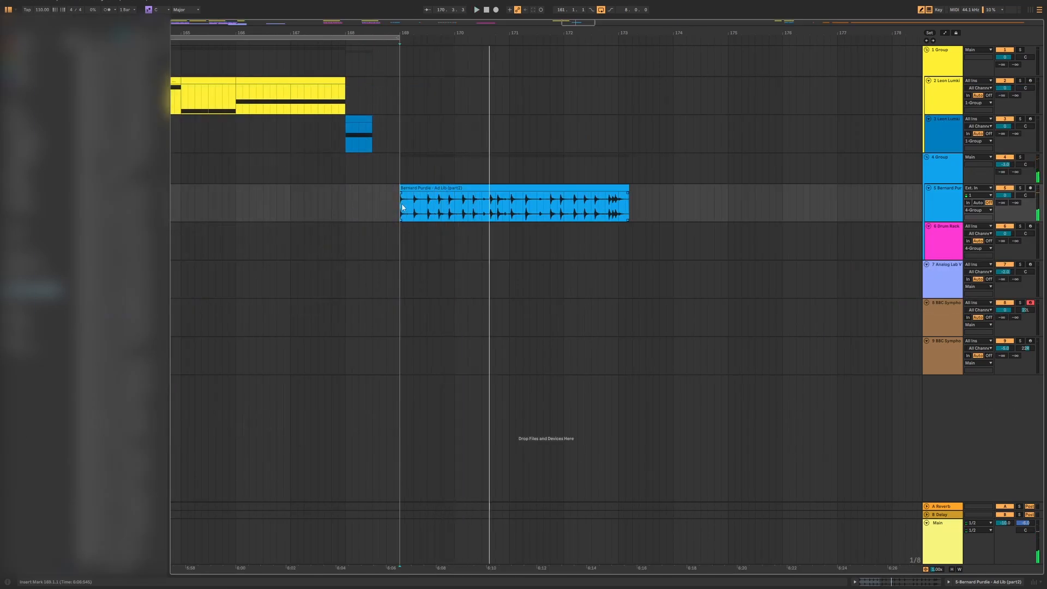
left_click_drag(403, 208, 469, 203)
double_click(463, 208)
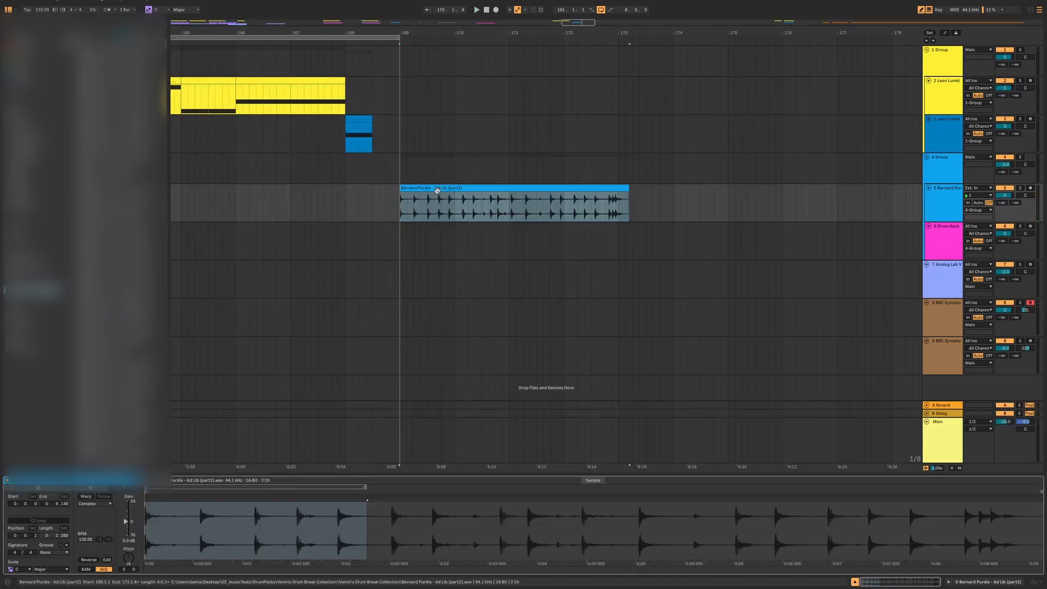
left_click(86, 496)
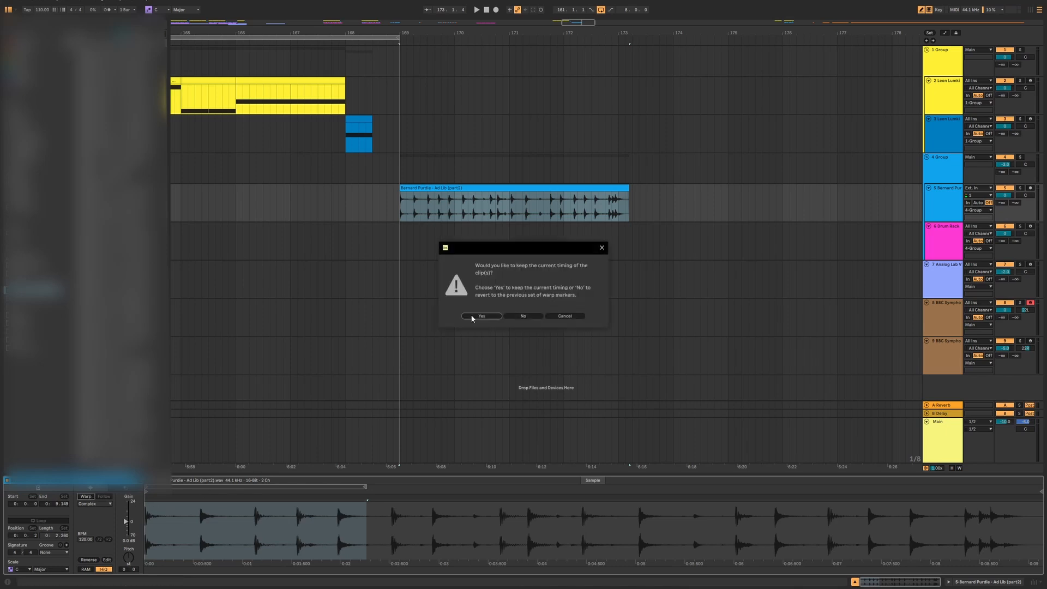
left_click(481, 318)
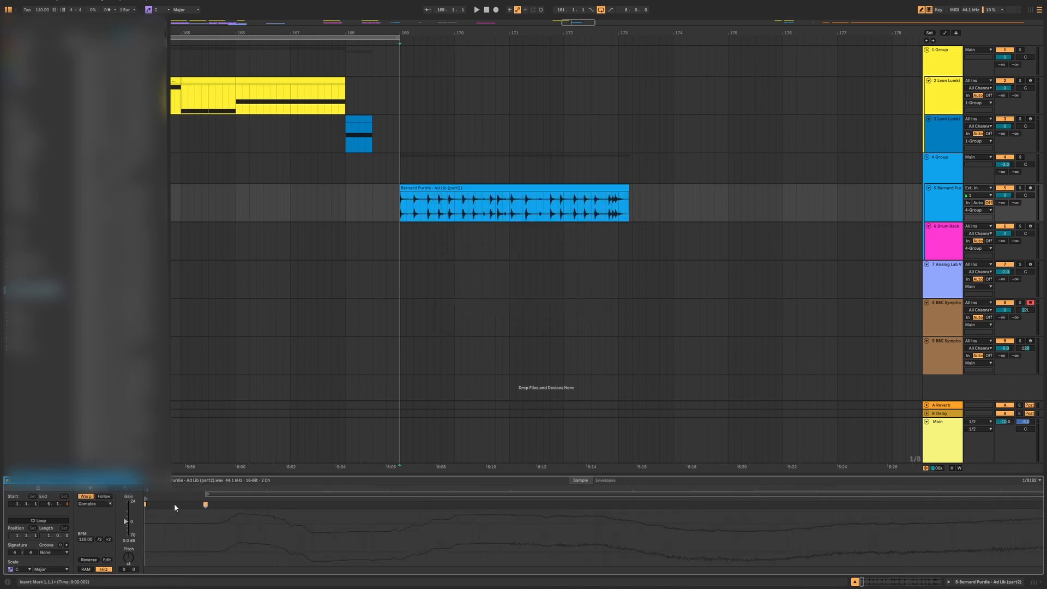
scroll(400, 461, "right", 2)
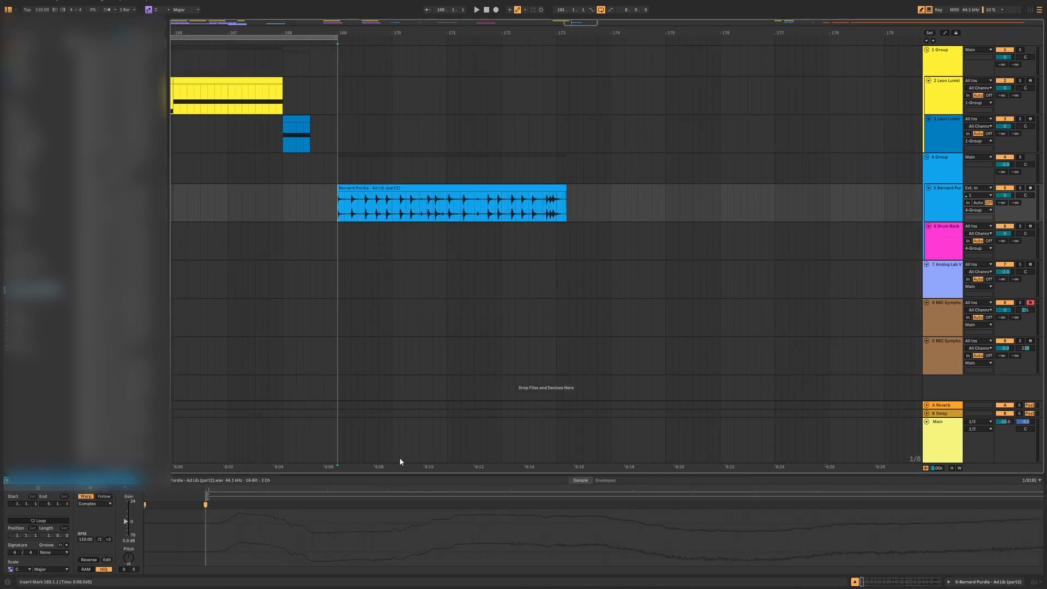
- Play the warped break and align the end of its first bar with bar 2 using a warp marker
left_click_drag(407, 490, 380, 533)
key("space")
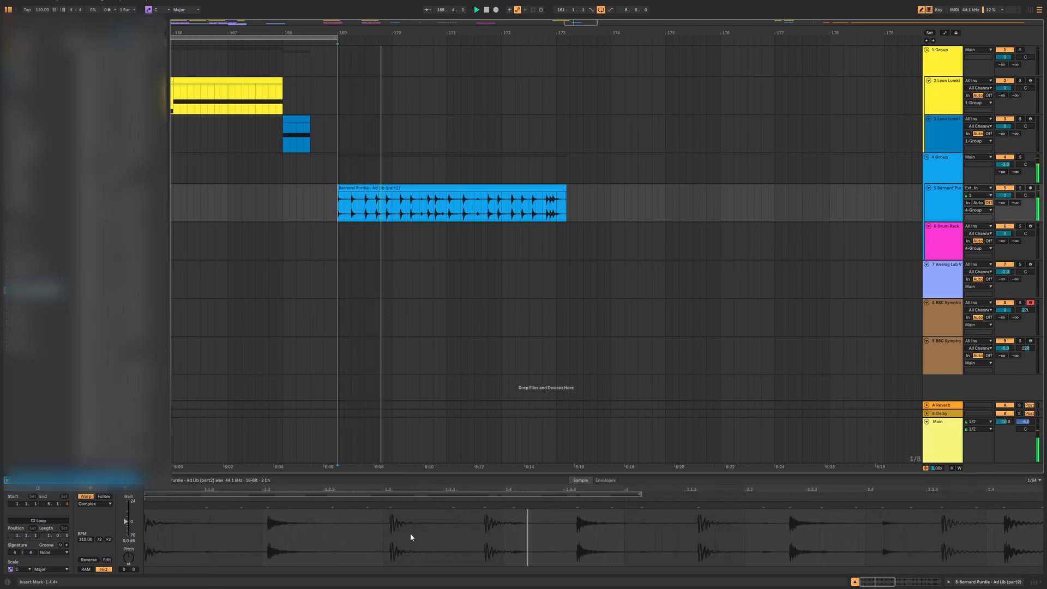
key("space")
left_click_drag(642, 509, 297, 540)
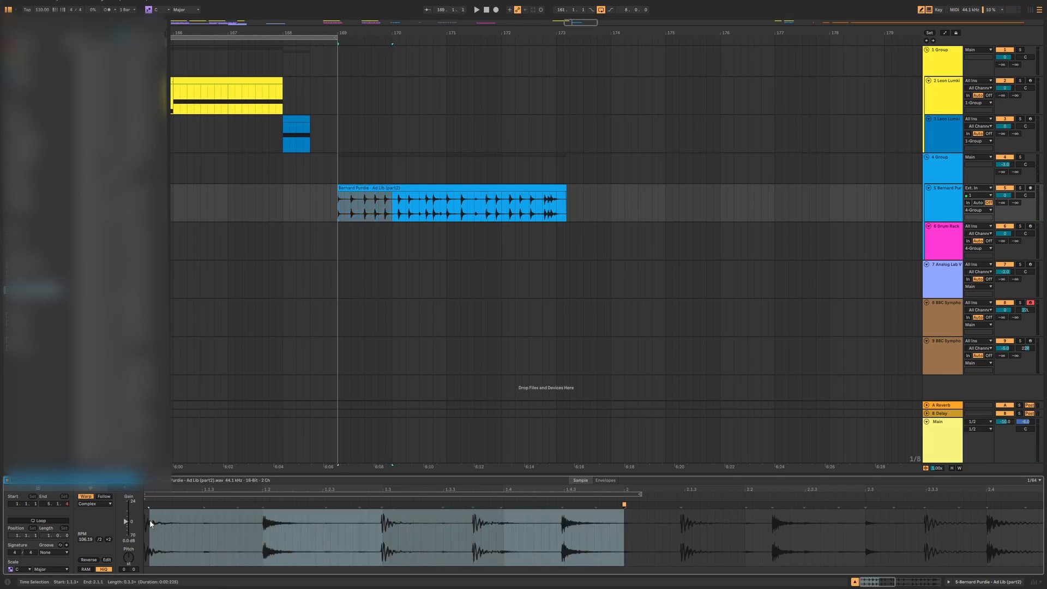
- Turn on looping for the first bar of the break clip at bar 169, with a loop length of 1 bar
left_click(393, 205)
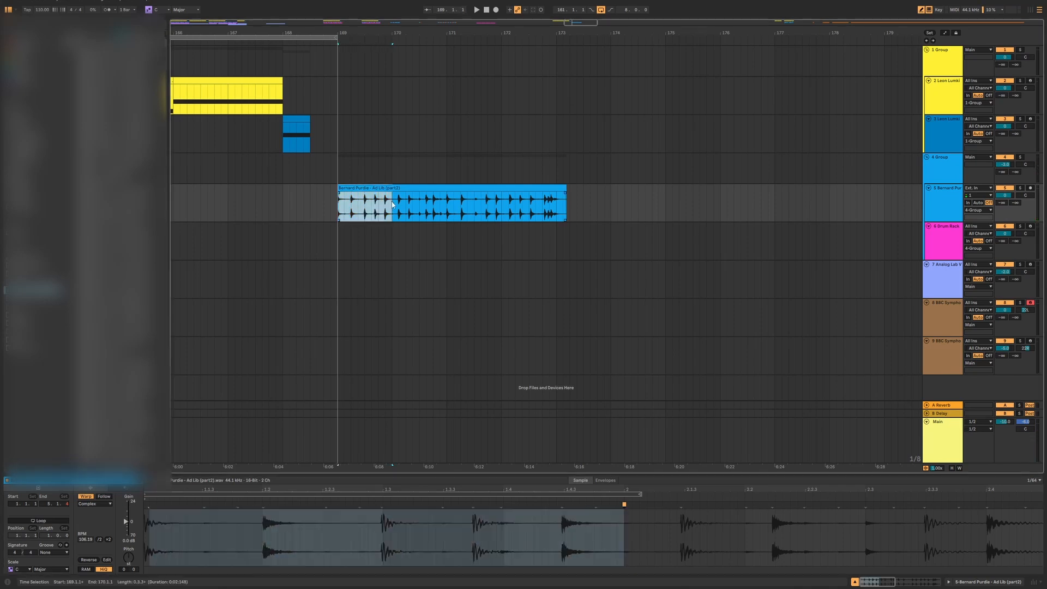
left_click_drag(625, 533, 145, 517)
key("ctrl+l")
left_click_drag(392, 206, 339, 206)
key("ctrl+e")
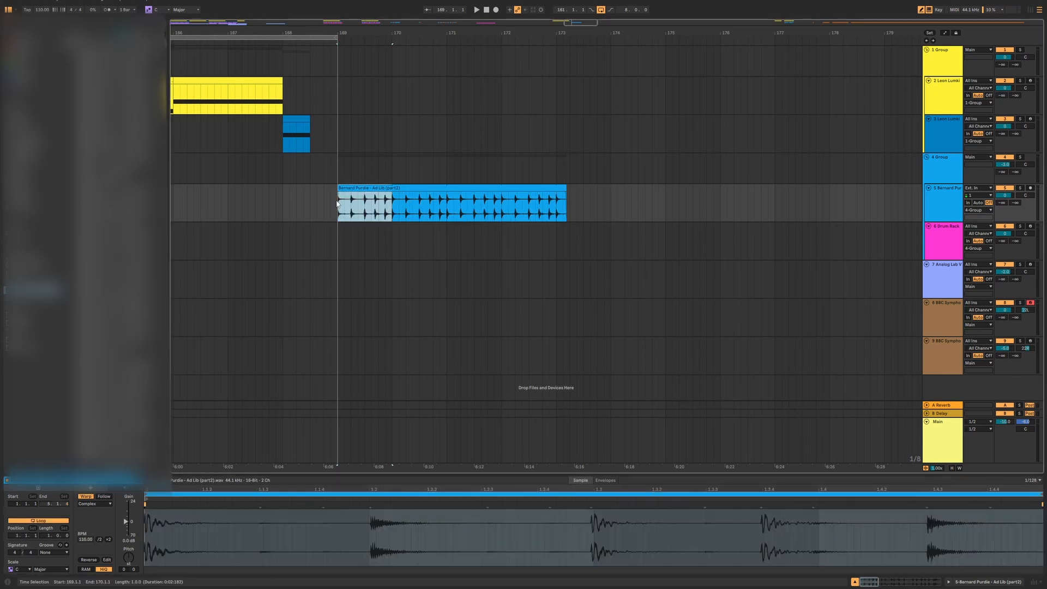
- Lay the looped one-bar break under the yellow melody from bar 161 to 169 and play both together
scroll(400, 267, "down", 10)
scroll(357, 220, "up", 10)
left_click(360, 214)
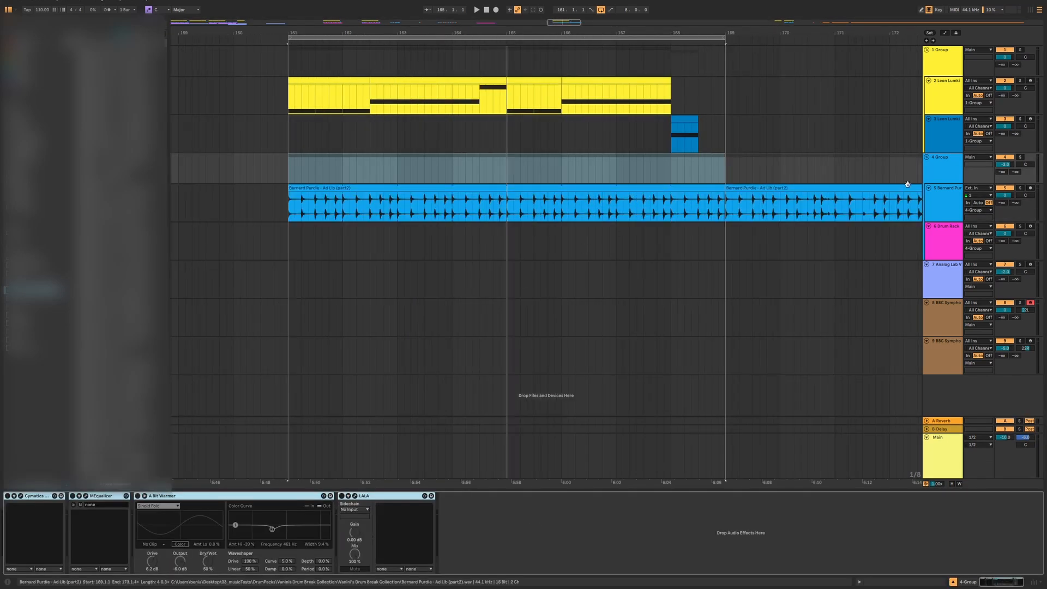
left_click(942, 165)
left_click(261, 217)
key("space")
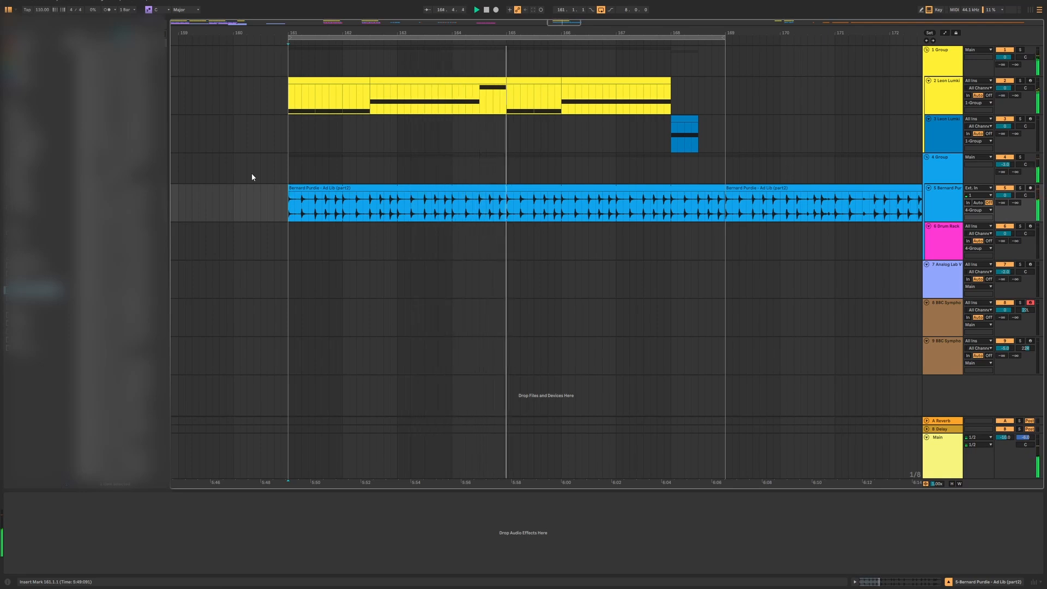
- Split off the eighth-note drum hits at 161.4.3 and 161.3.1, colouring the first orange and the second red
scroll(358, 212, "up", 3)
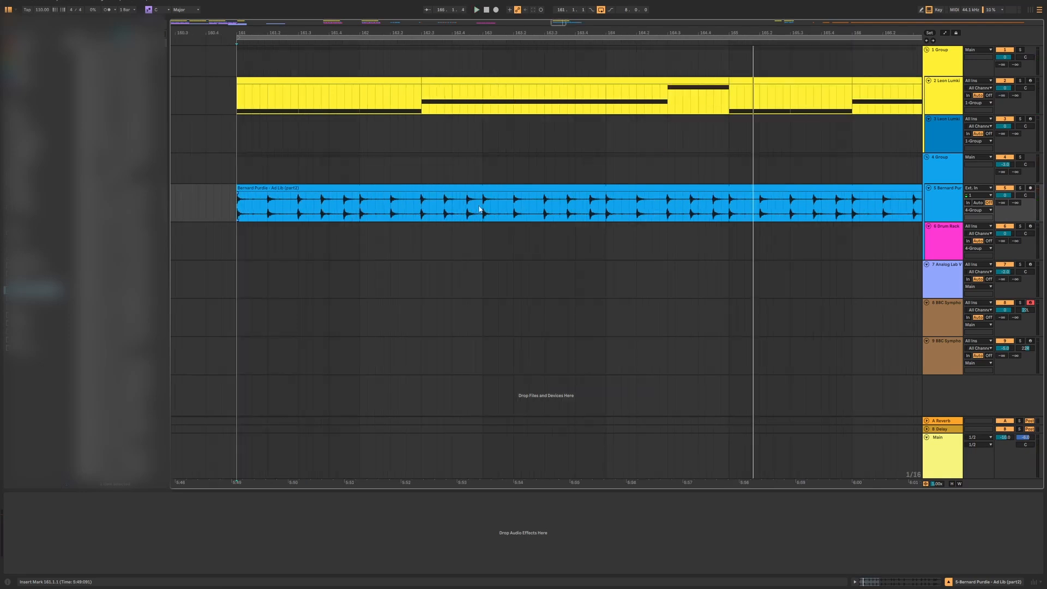
left_click_drag(479, 209, 247, 206)
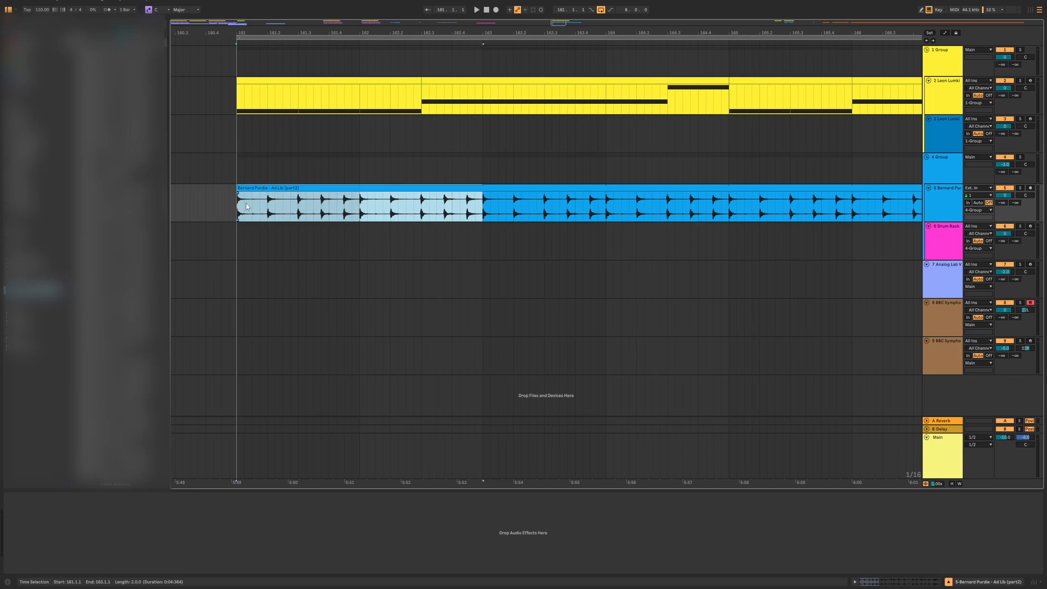
left_click_drag(359, 207, 345, 207)
right_click(353, 195)
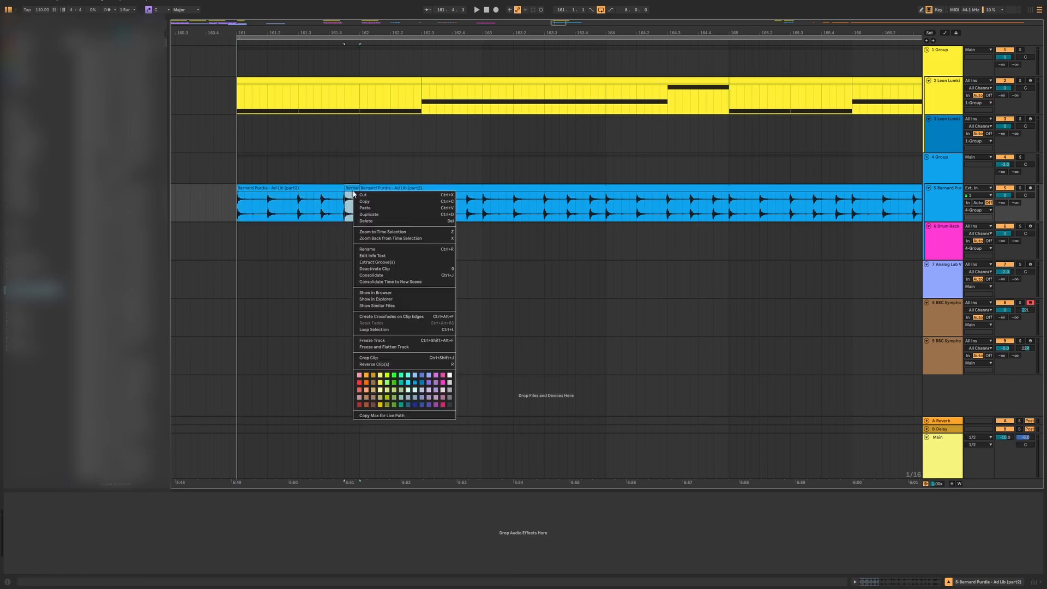
left_click(396, 318)
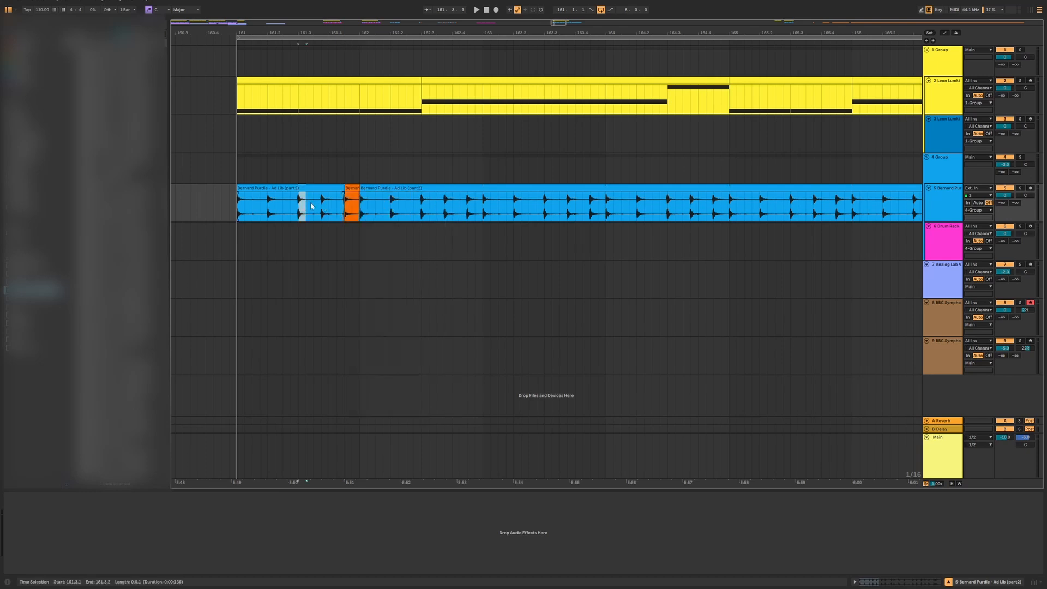
right_click(302, 203)
left_click(315, 371)
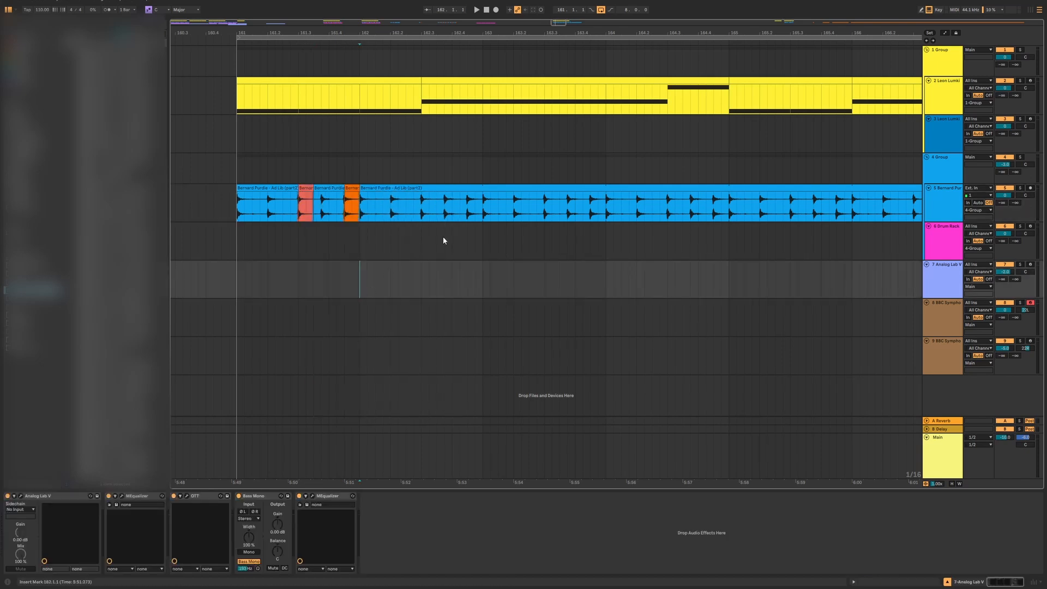
- Audition the break's second bar and copy the orange hit to 162.4.1
left_click_drag(484, 201, 443, 203)
left_click(454, 205)
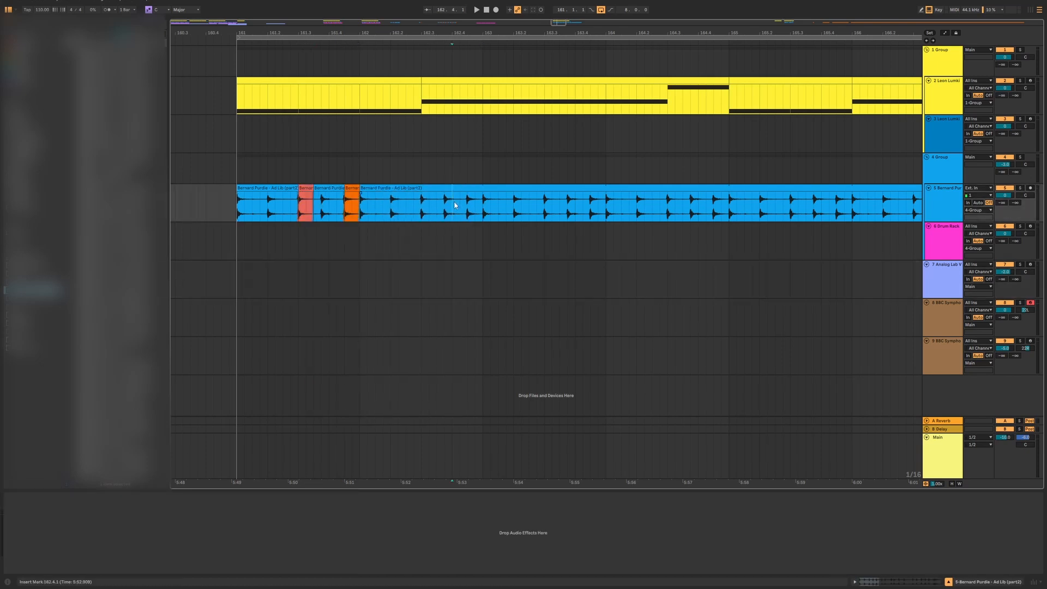
left_click(359, 210)
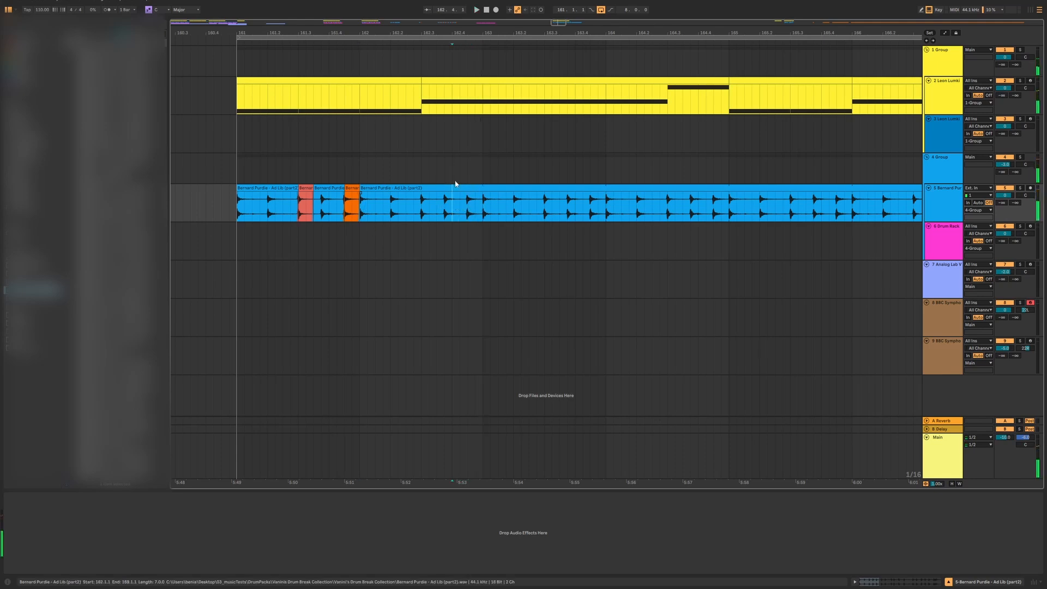
left_click(451, 207)
key("space")
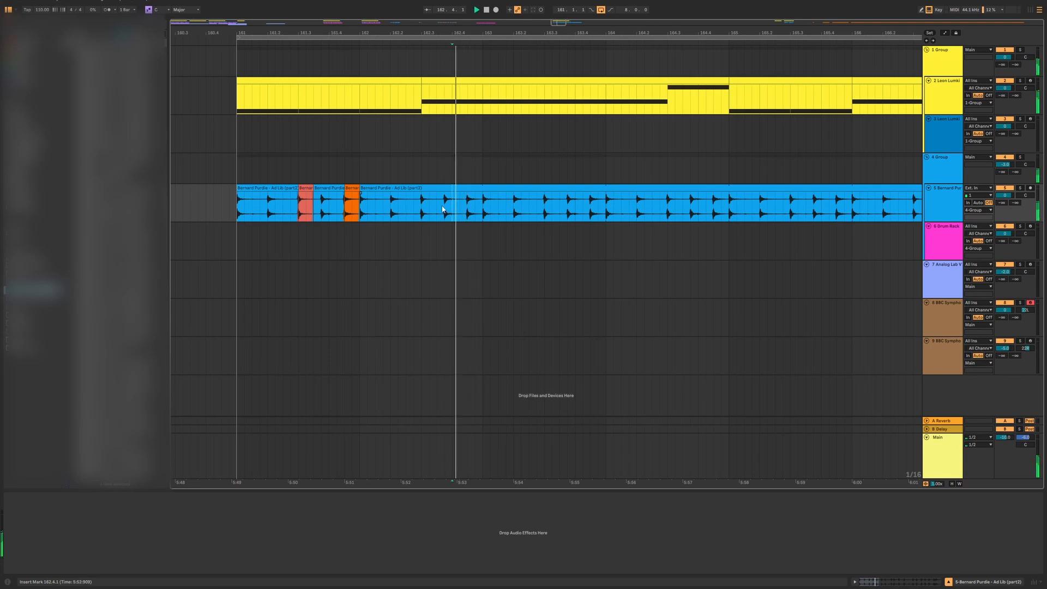
left_click(354, 189)
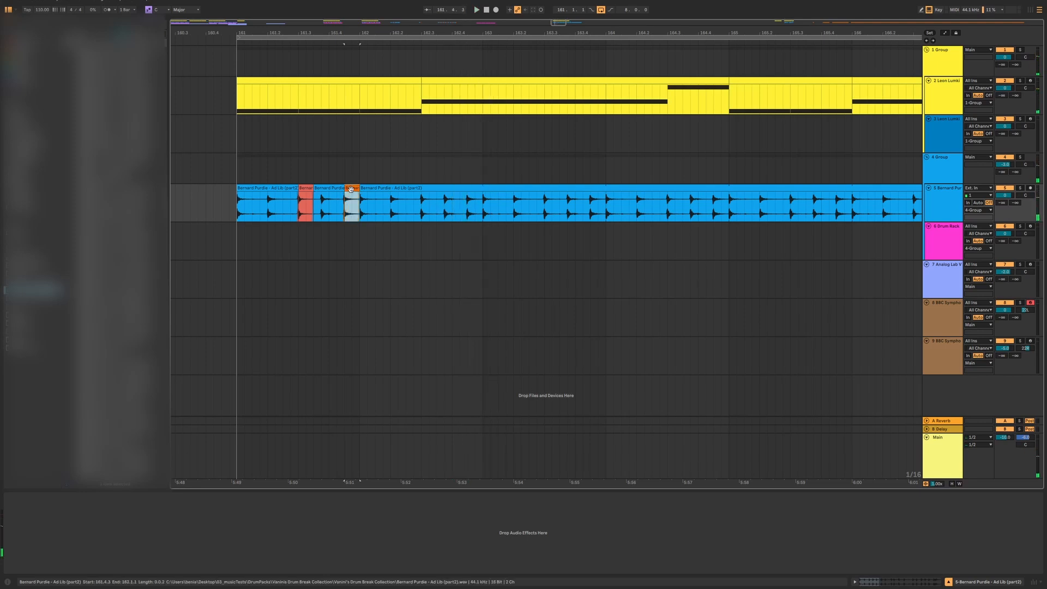
left_click_drag(352, 188, 458, 201)
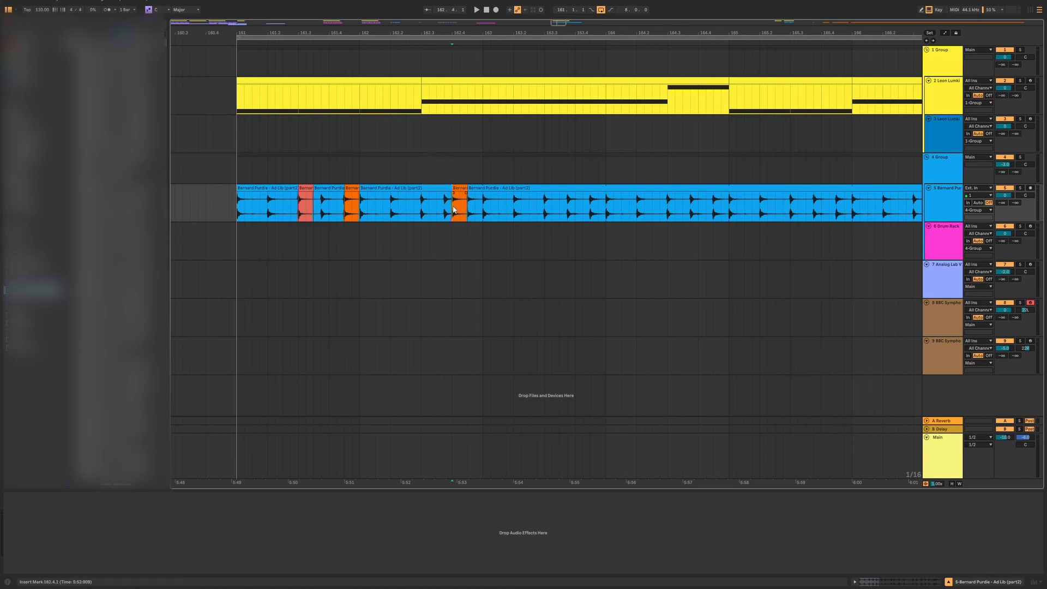
- Copy the red hit to 162.4.3, directly after the orange one, and repeat the two-bar chopped pattern up to bar 169
left_click(471, 213)
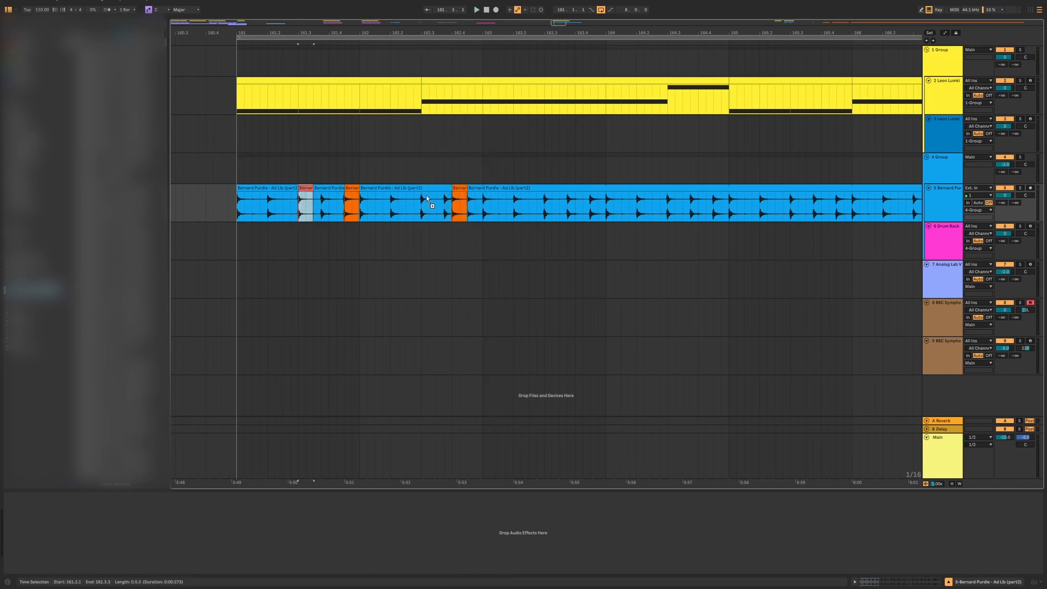
key("ctrl+d")
key("ctrl+d")
key("ctrl+d")
key("minus")
- Play the chopped drum pattern together with the melody from bar 161
left_click(244, 207)
left_click(249, 210)
key("space")
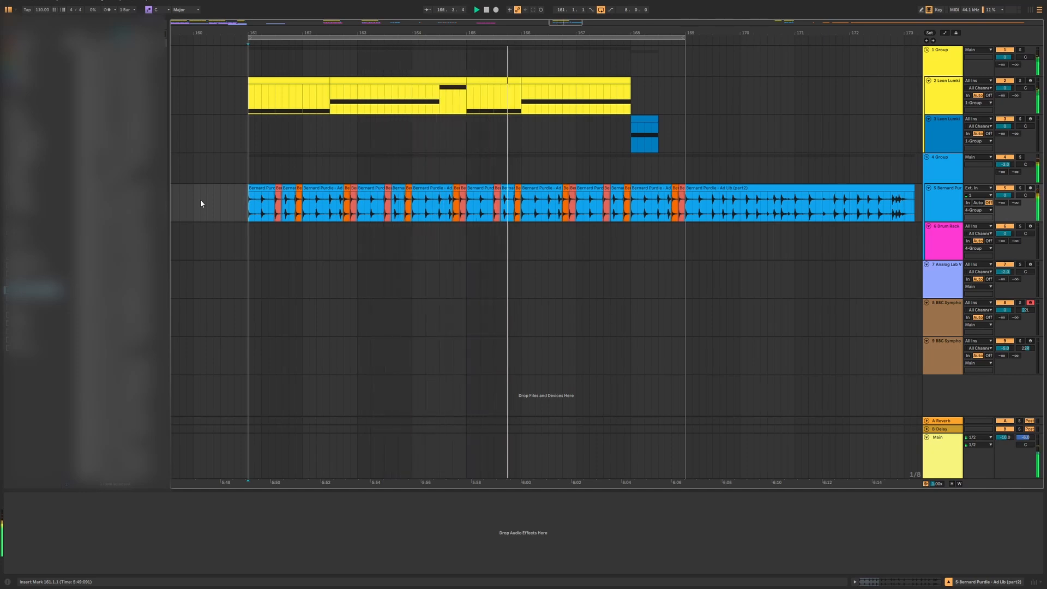
key("space")
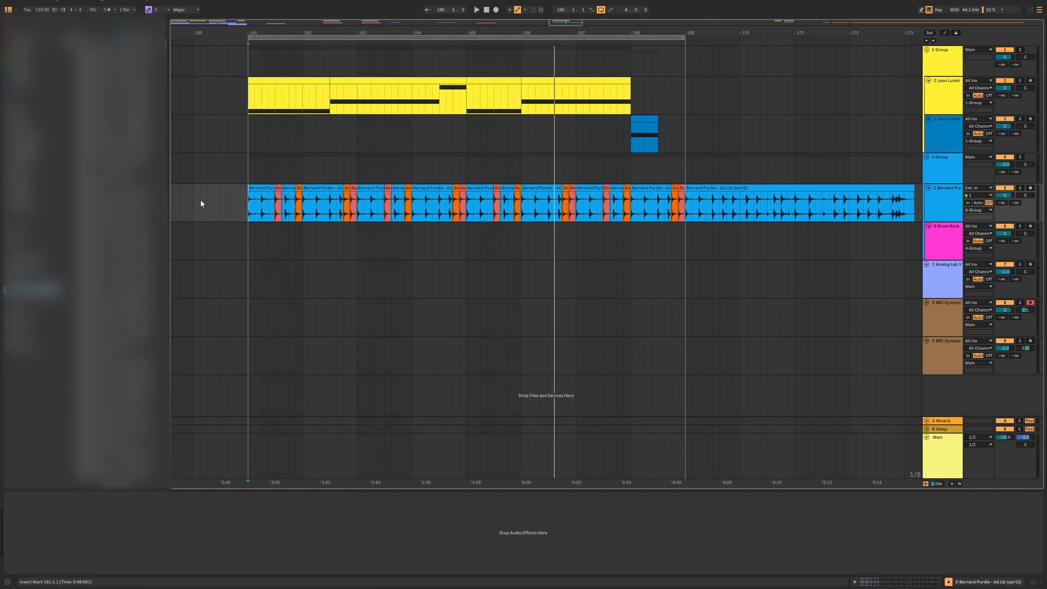
- Select the Drum Rack track and audition the 808 sample on its C1 pad
key("Down")
left_click(227, 180)
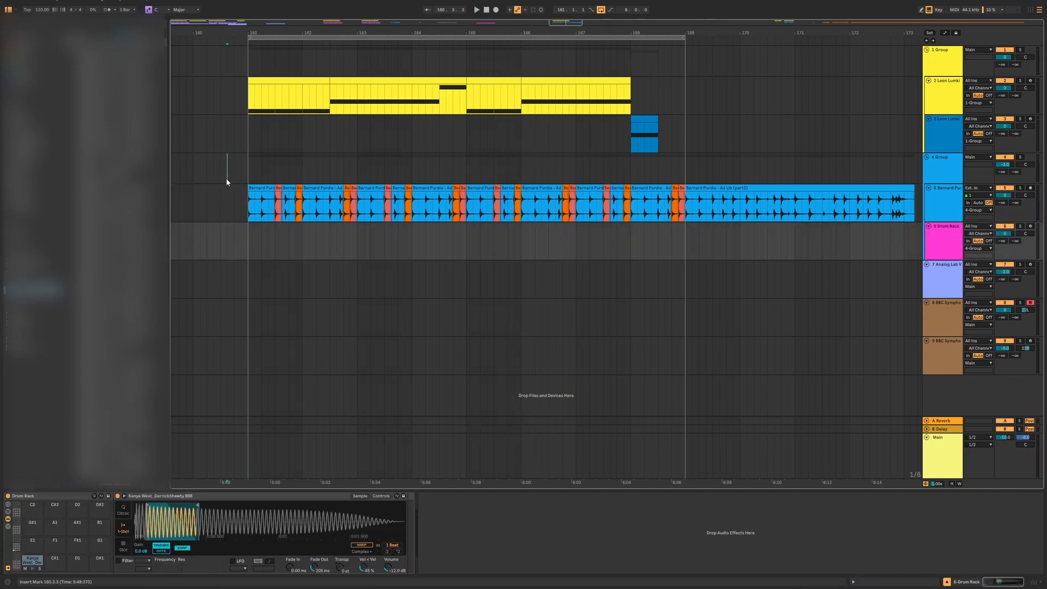
left_click(936, 249)
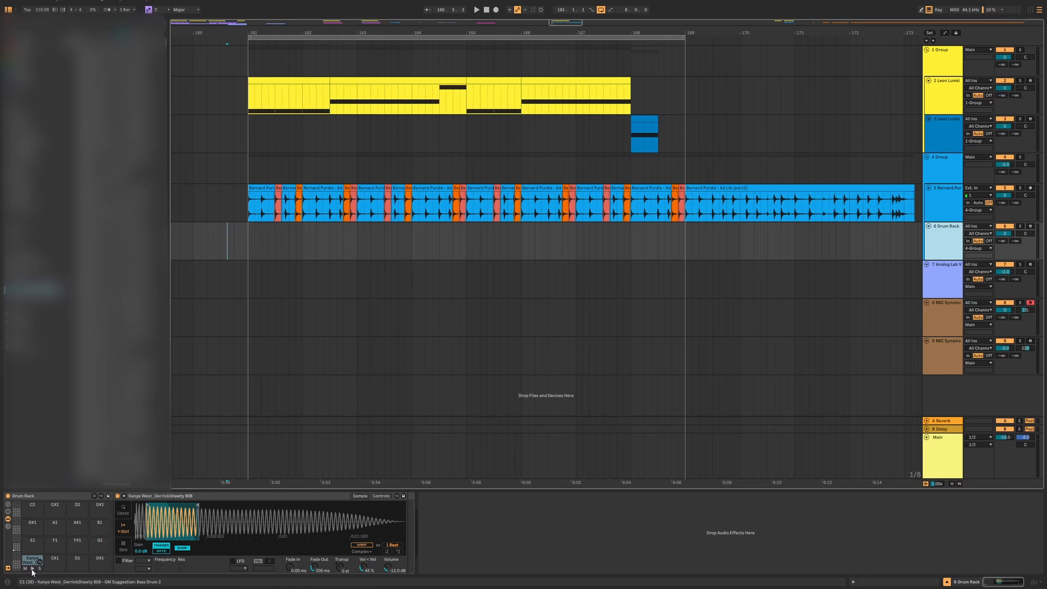
left_click(32, 570)
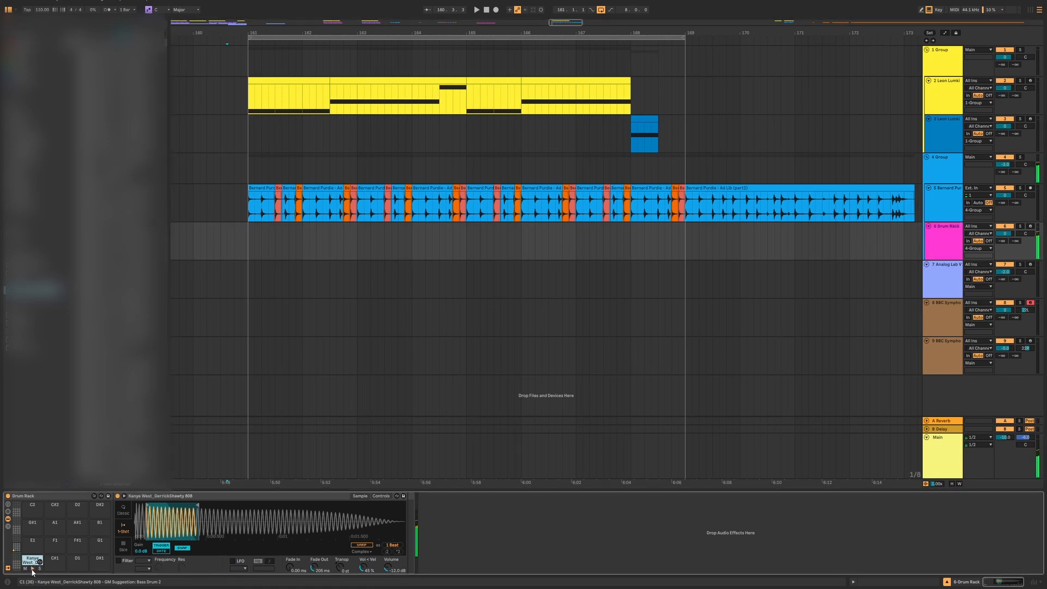
- Create a two-bar MIDI clip on the Drum Rack track from bar 161 to 163 and enlarge its note editor
left_click_drag(357, 243, 261, 243)
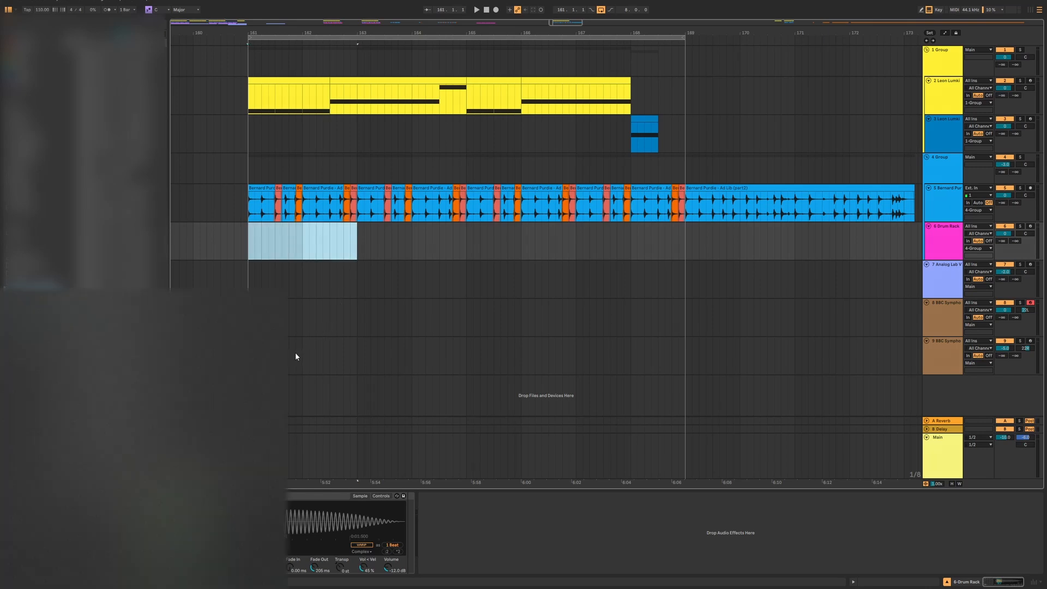
left_click(293, 245)
left_click_drag(362, 247, 249, 240)
key("ctrl+shift+m")
left_click_drag(325, 489, 325, 316)
key("b")
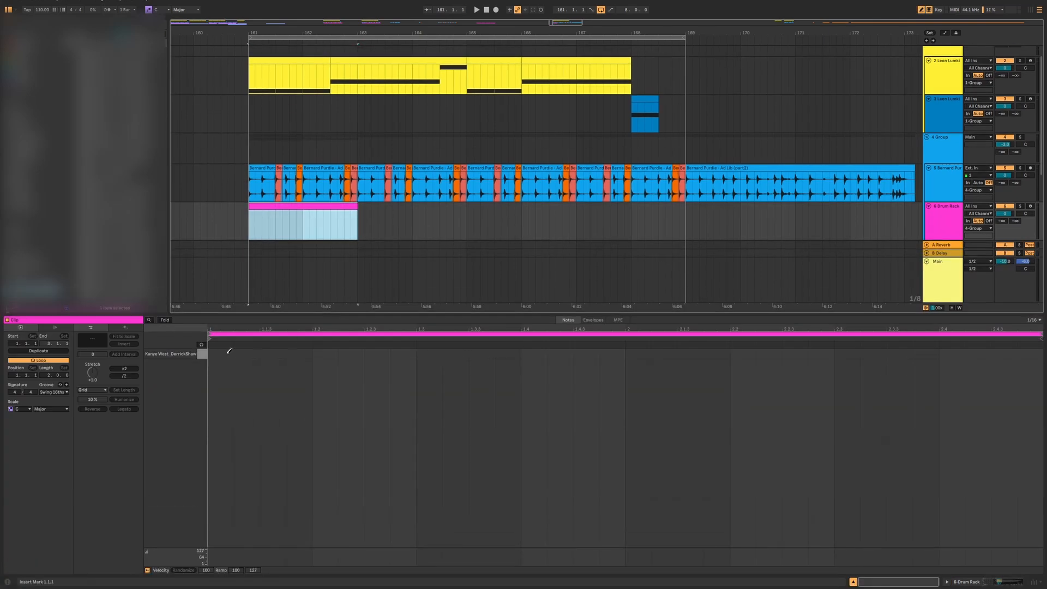
- Add 808 notes at 1.1, 1.3, 1.3.4, 2.1 and 2.3 in the MIDI clip, checking them against the drum break
left_click(220, 353)
key("b")
left_click(317, 361)
key("space")
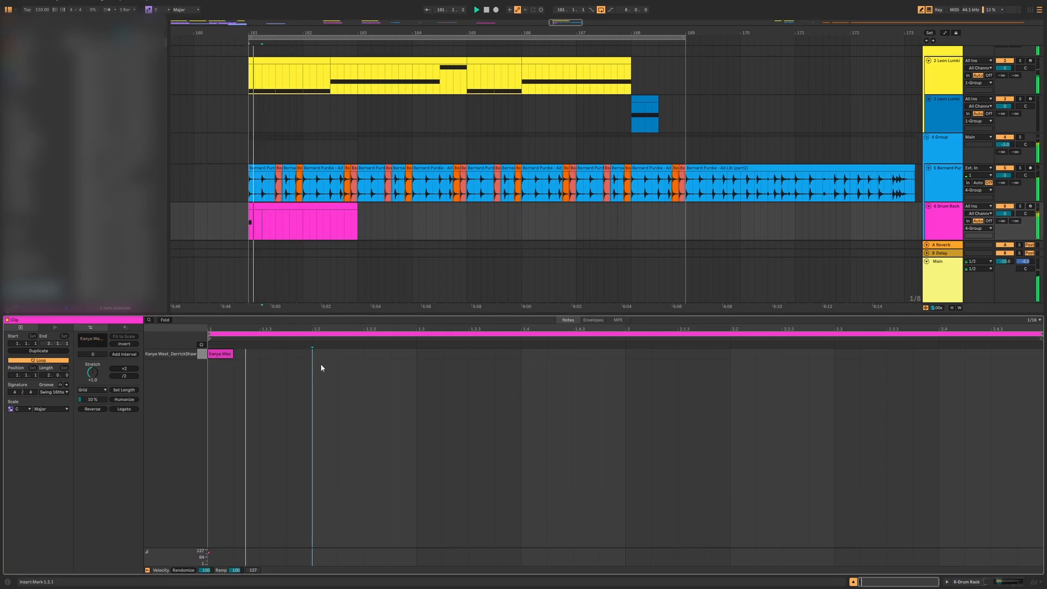
key("b")
left_click(430, 354)
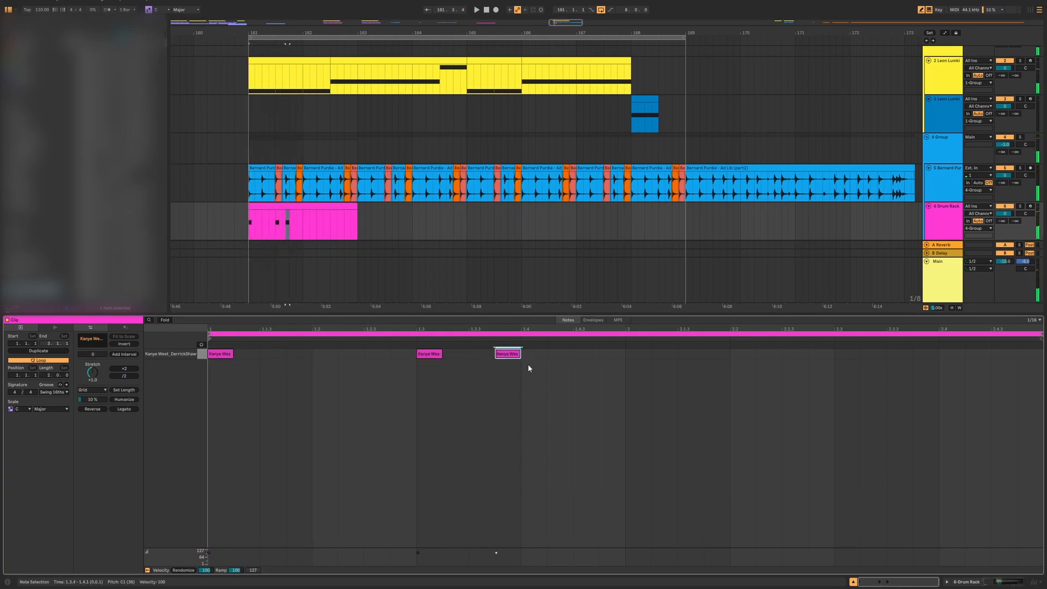
left_click(638, 353)
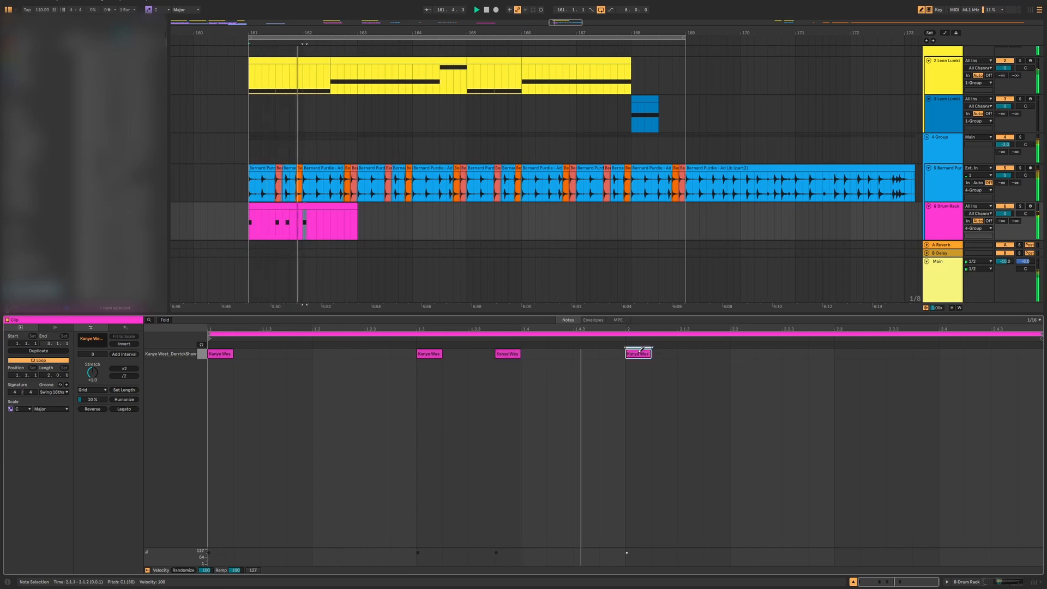
left_click(847, 352)
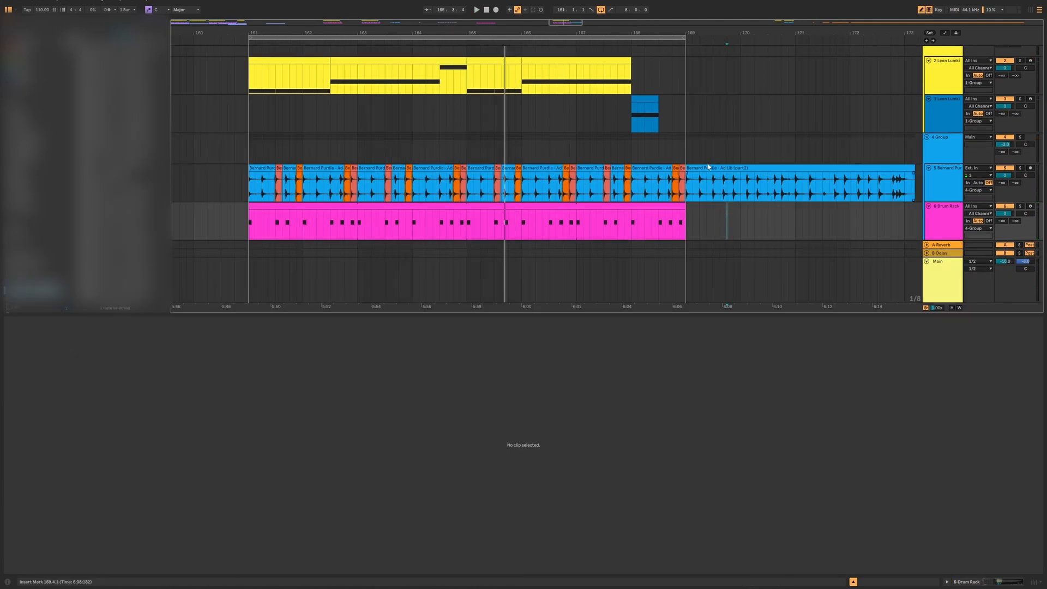
- Move the unused break clip to bar 171 and align the start of its closing fill with beat 4.4 using a warp marker
left_click_drag(708, 166, 818, 167)
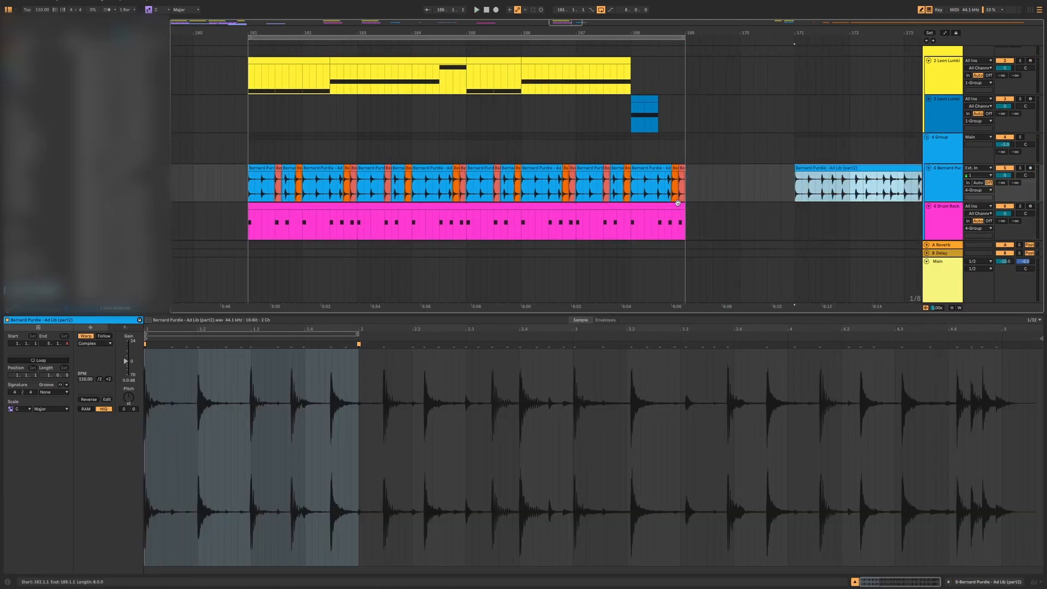
scroll(682, 206, "down", 3)
scroll(717, 205, "up", 5)
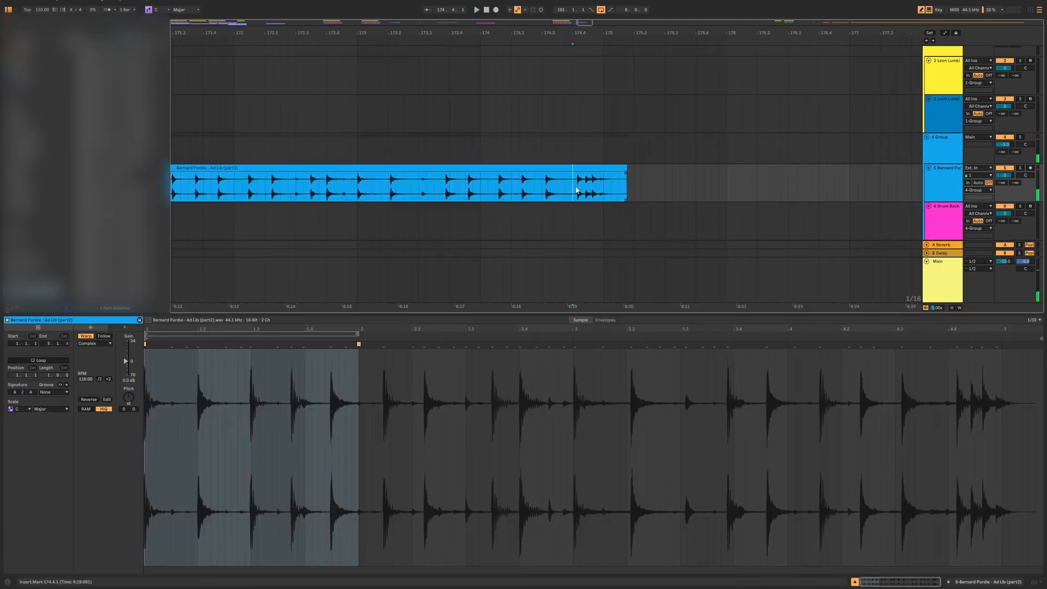
double_click(955, 344)
left_click_drag(956, 344, 949, 344)
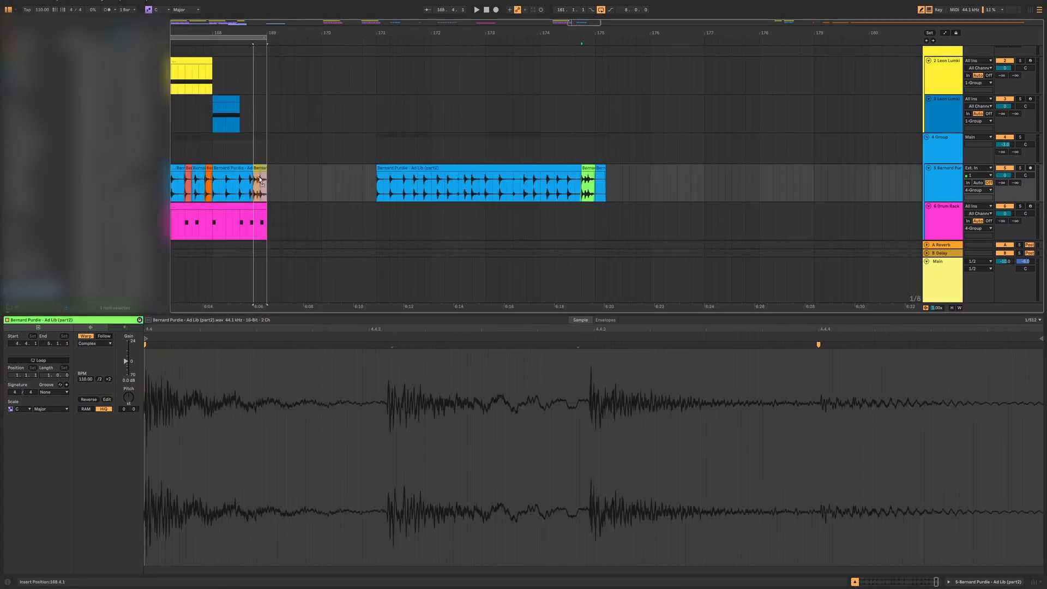
- Shorten the end of the pink 808 clip to 168.4, where the green drum fill starts
scroll(256, 204, "down", 5)
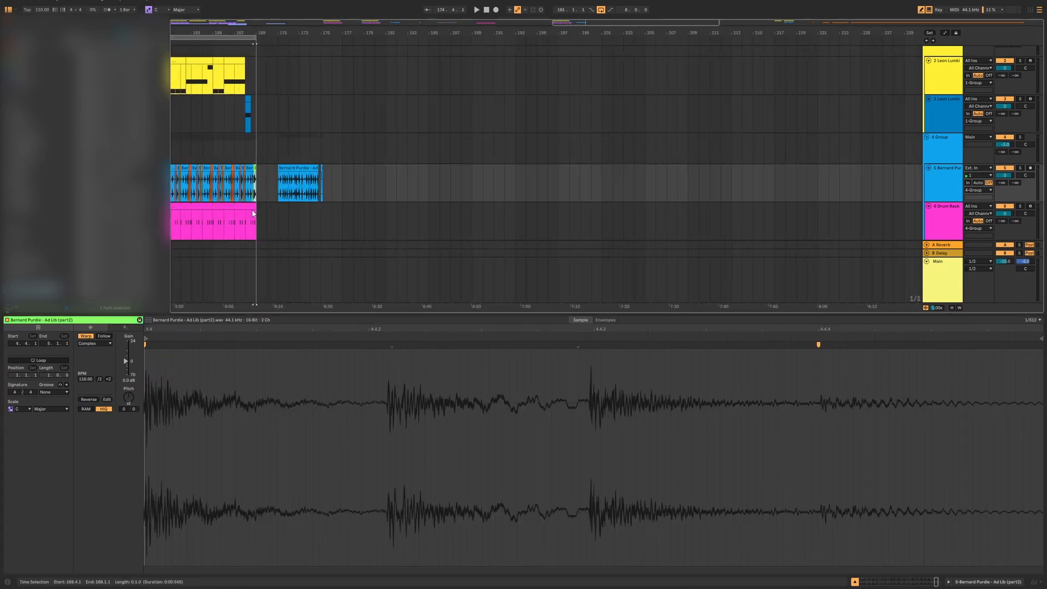
scroll(263, 199, "up", 5)
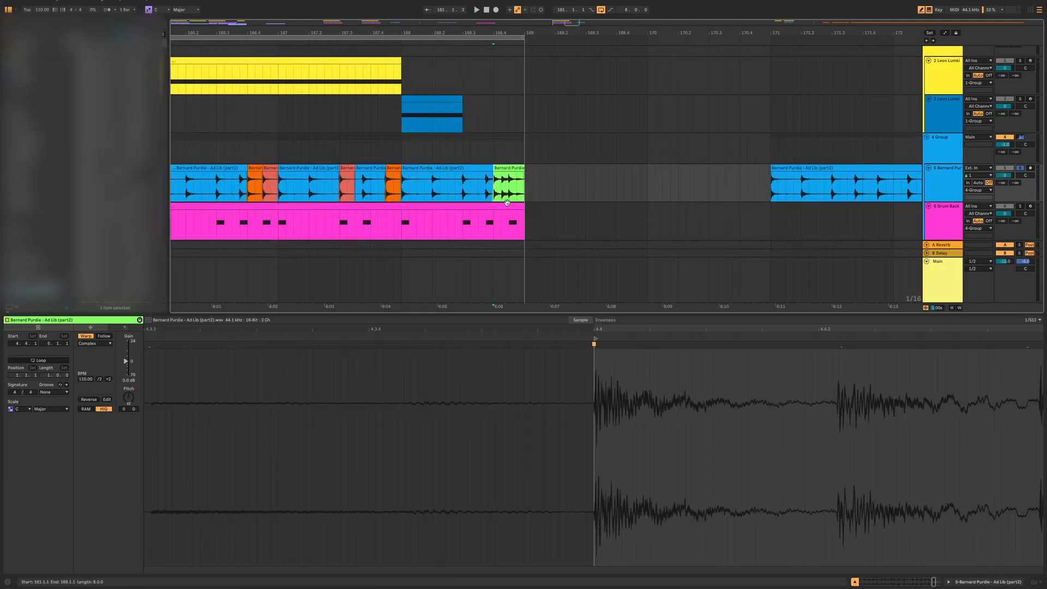
left_click_drag(524, 206, 509, 205)
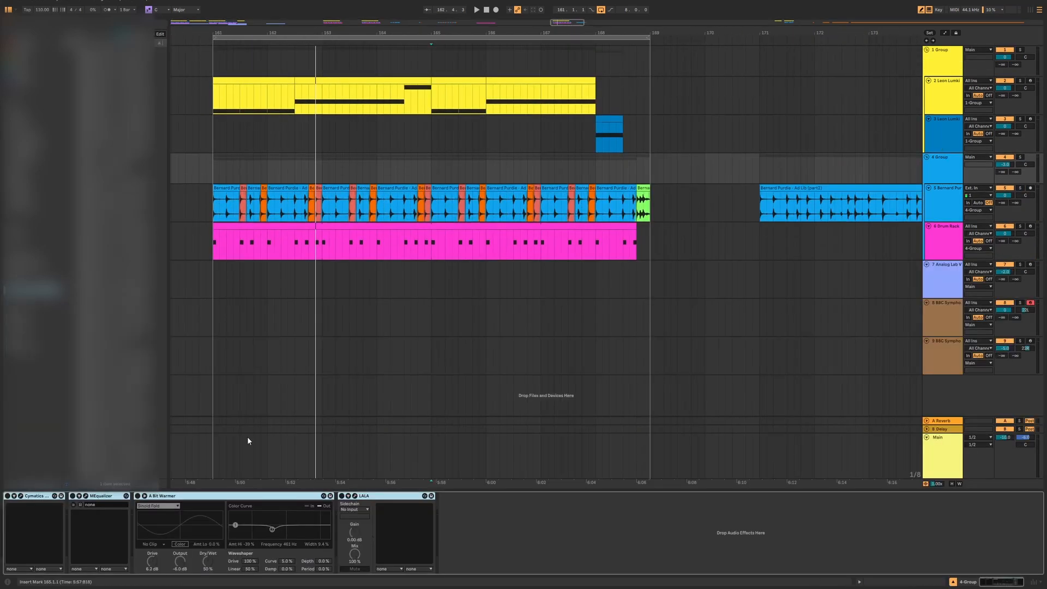
- Enable the drum group's effect chain of Diablo Lite, MEqualizer, A Bit Warmer and LALA, and play the drums from bar 161
left_click(36, 496)
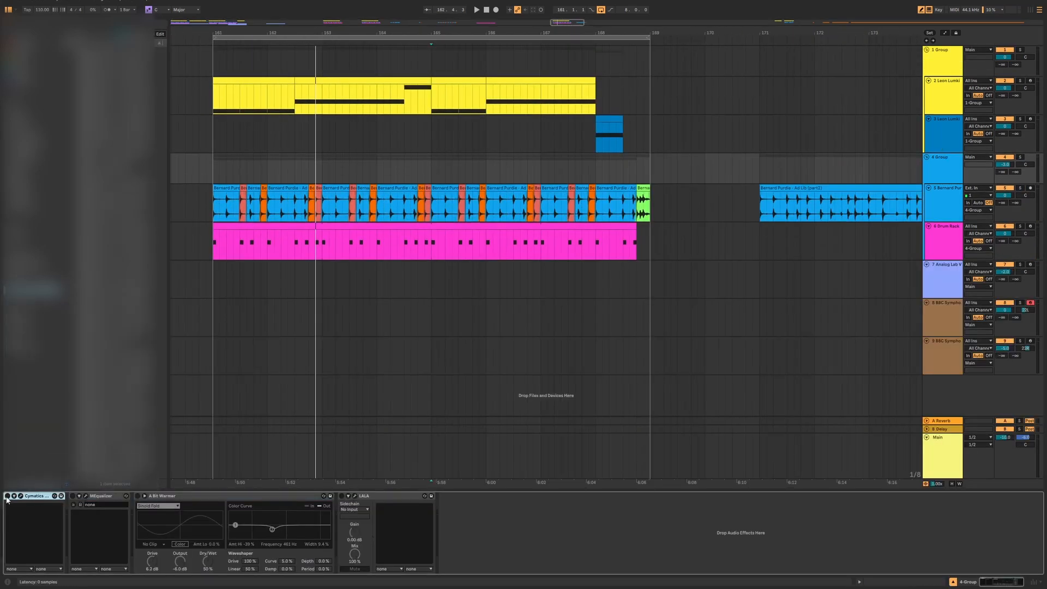
left_click(21, 497)
left_click(86, 495)
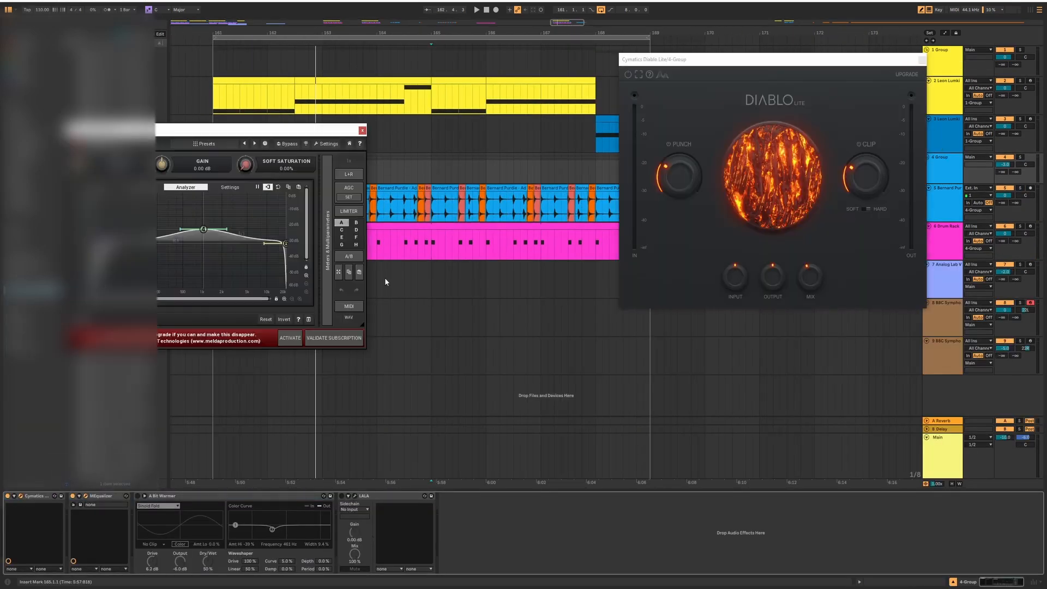
left_click_drag(266, 131, 505, 53)
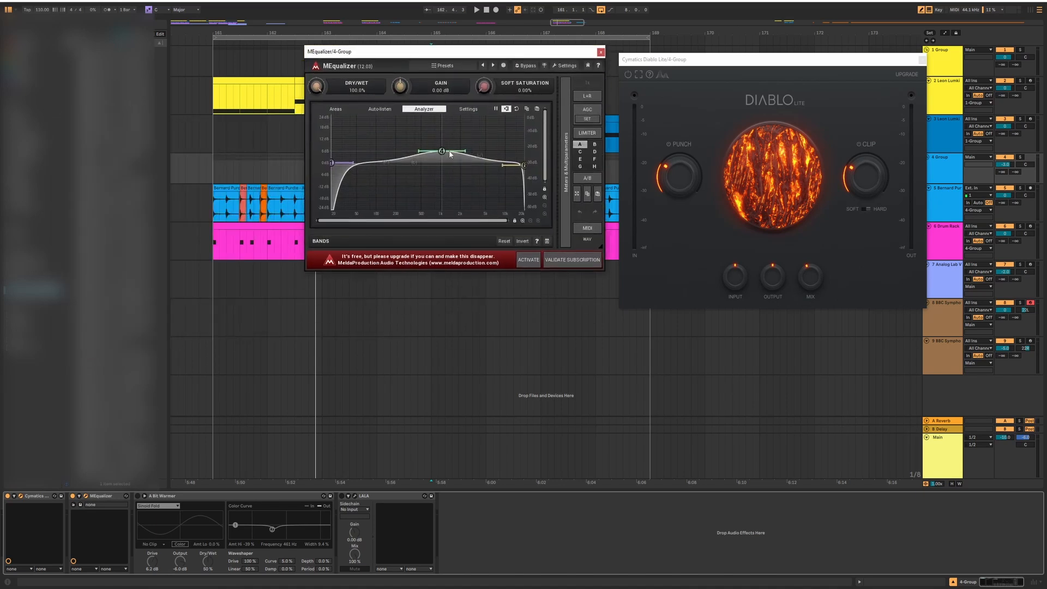
left_click(139, 498)
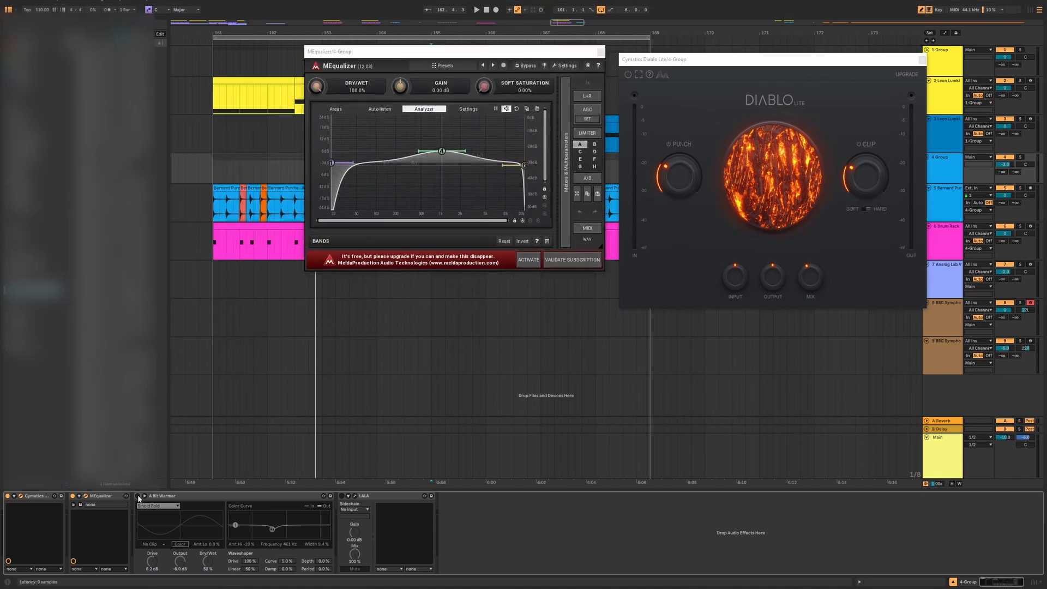
left_click(354, 496)
left_click(198, 208)
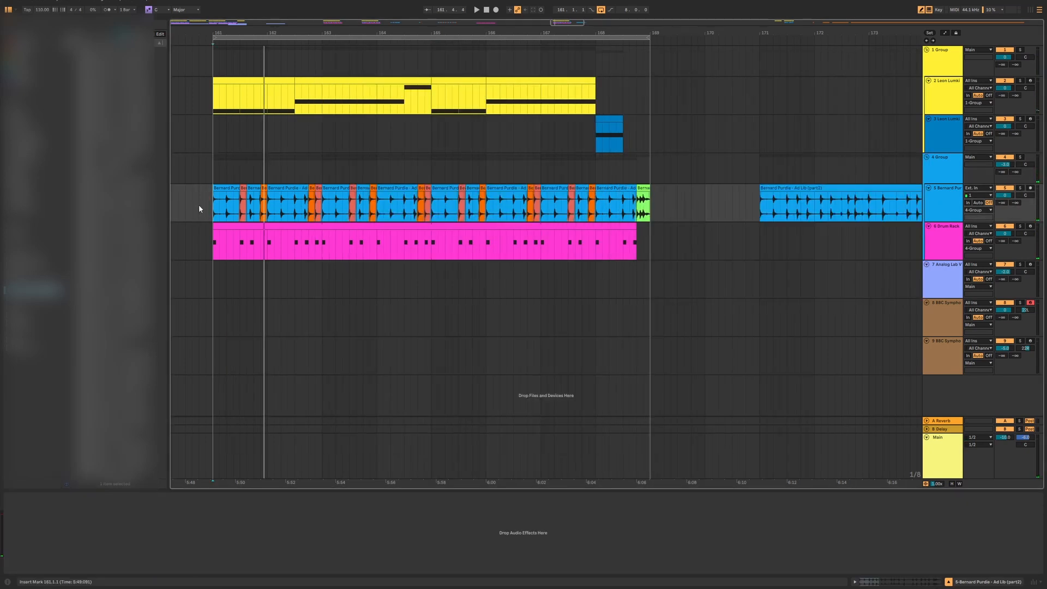
key("space")
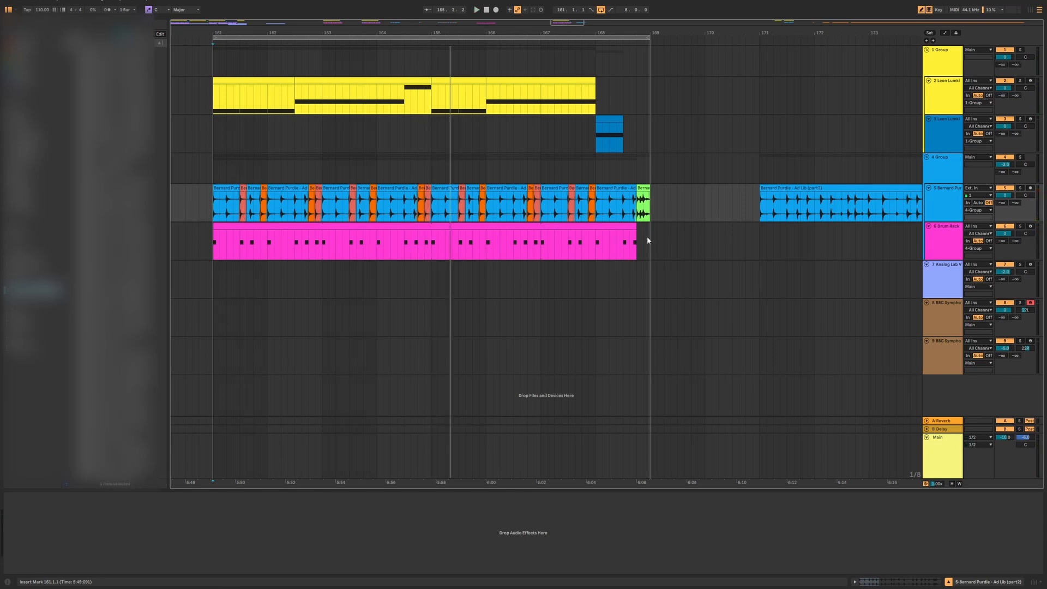
- Deactivate the drum break and 808 clips from bar 29 to 33 and place the insert marker at bar 9
left_click_drag(647, 238, 211, 196)
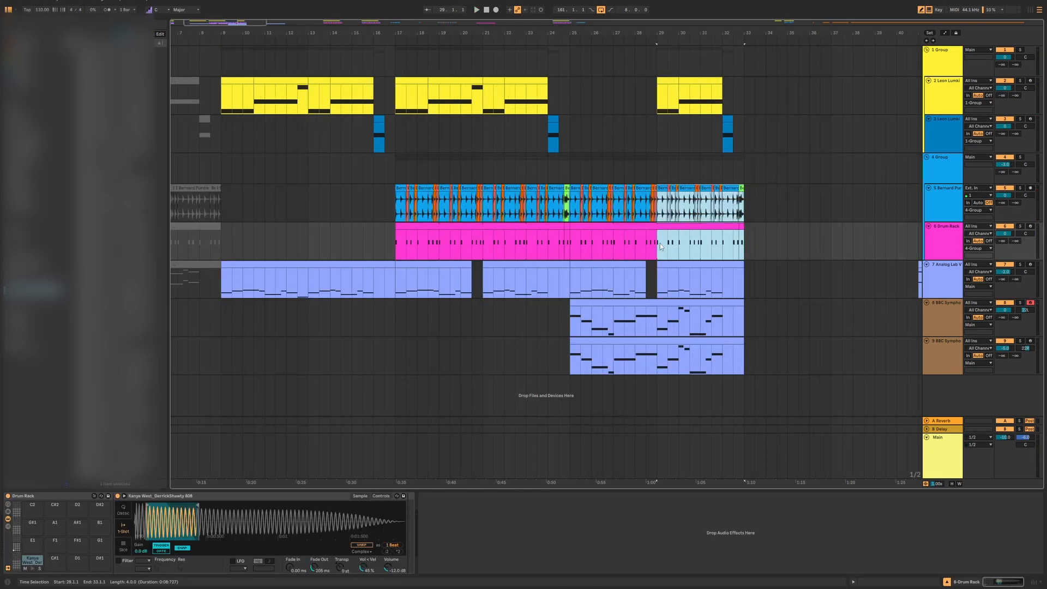
scroll(346, 261, "up", 3)
scroll(333, 260, "down", 3)
left_click(220, 197)
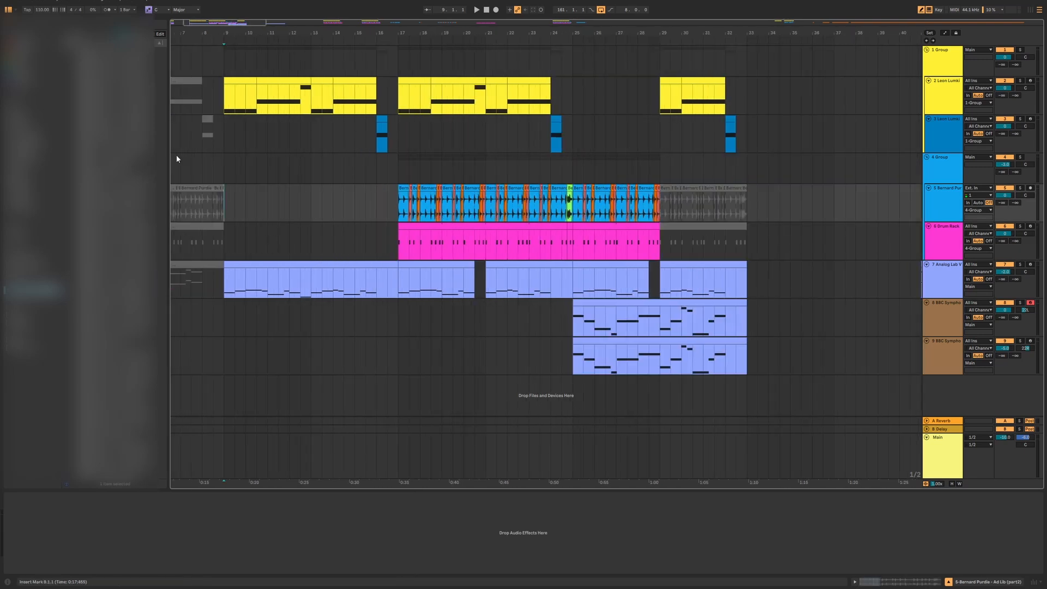